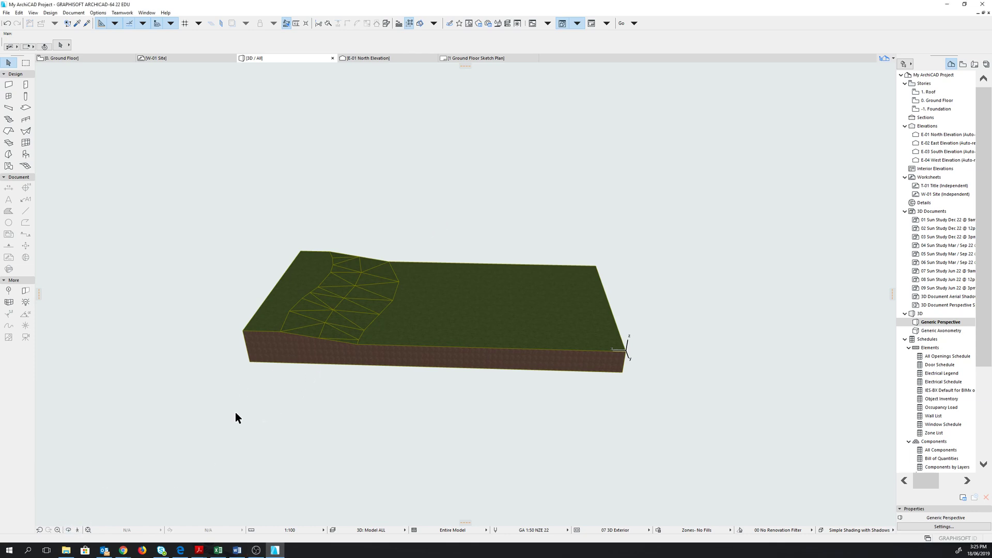
# Step: Examine the site terrain mesh from several angles in the 3D view and check it on the ground floor plan
pyautogui.click(68, 530)
pyautogui.moveTo(330, 390); pyautogui.dragTo(289, 314)
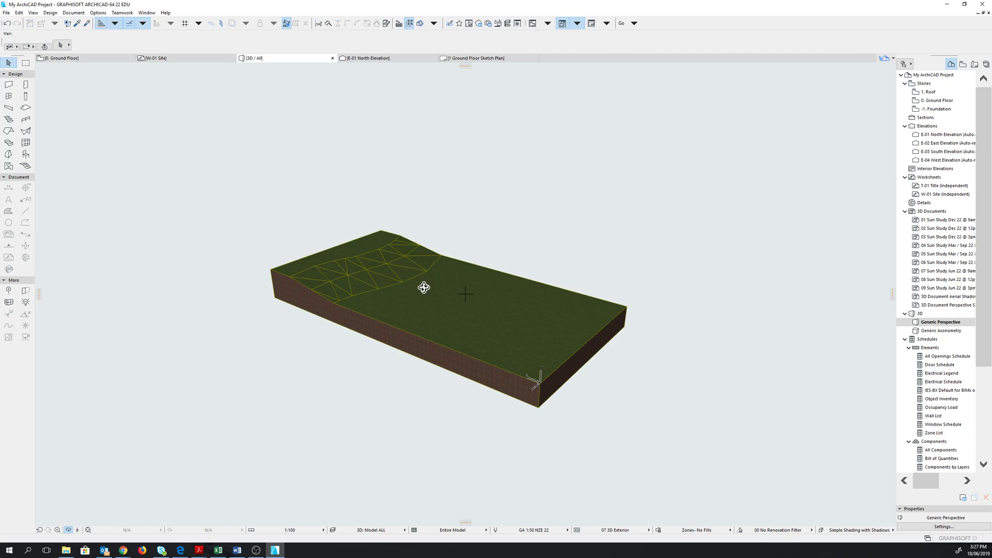
pyautogui.click(101, 57)
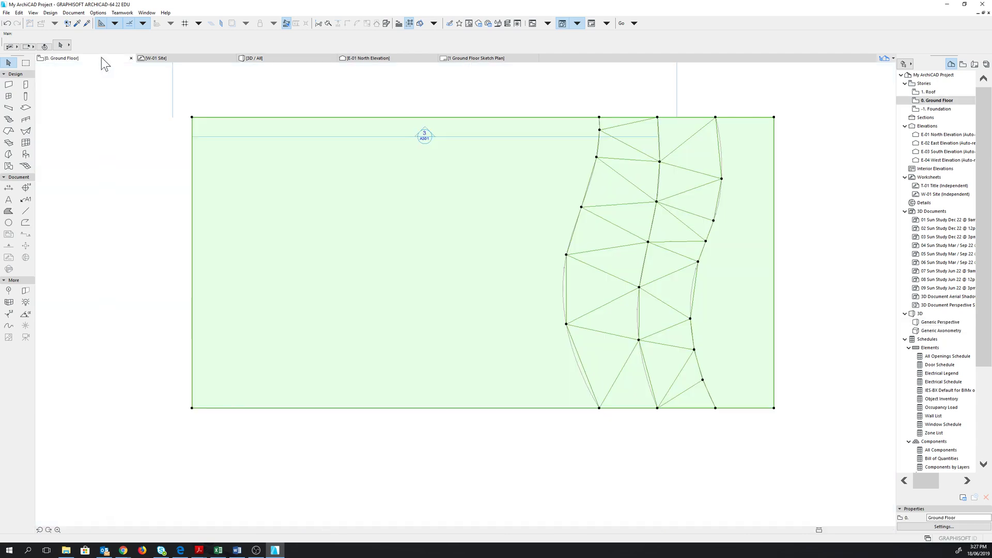
pyautogui.click(277, 58)
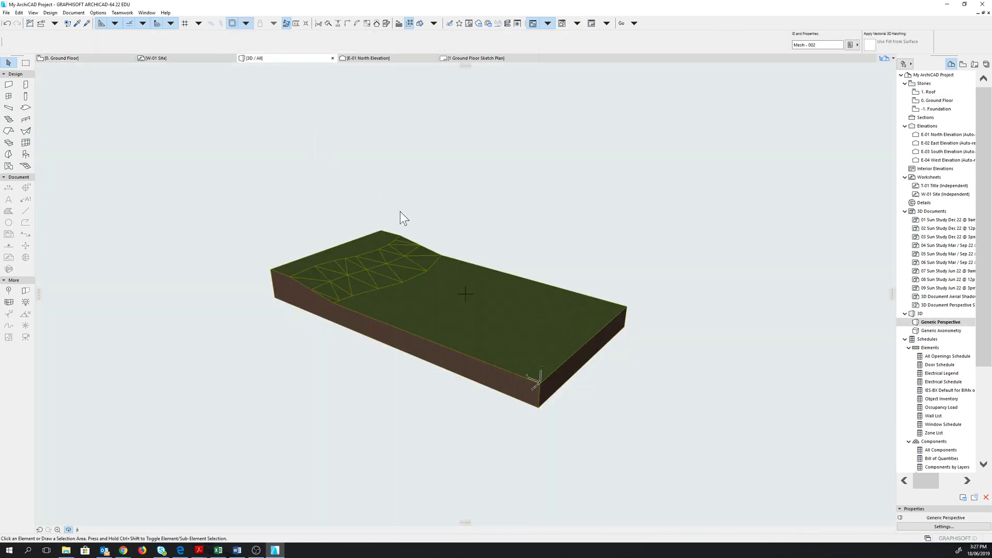
pyautogui.keyDown('shift'); pyautogui.moveTo(437, 284); pyautogui.dragTo(348, 317, button='middle'); pyautogui.keyUp('shift')
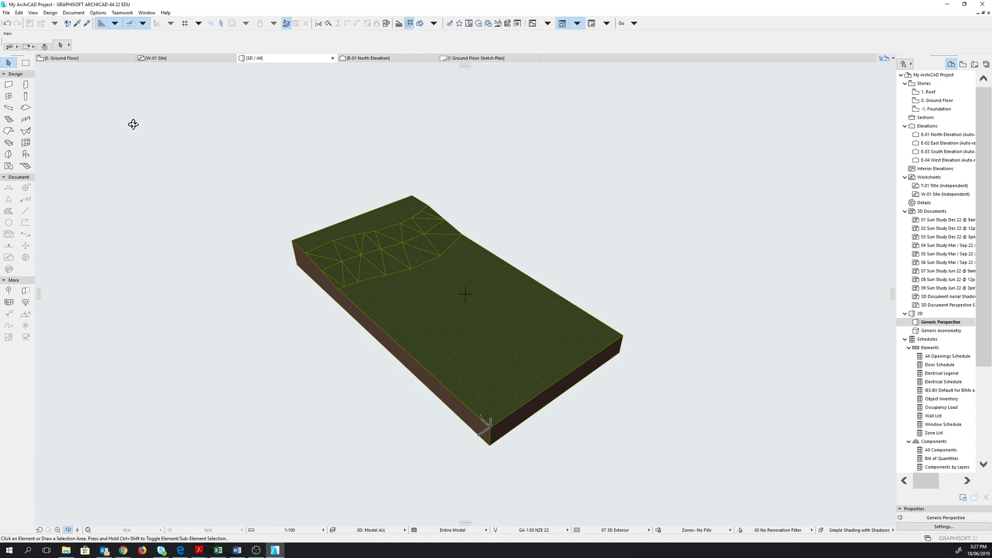
pyautogui.moveTo(480, 302); pyautogui.dragTo(492, 246)
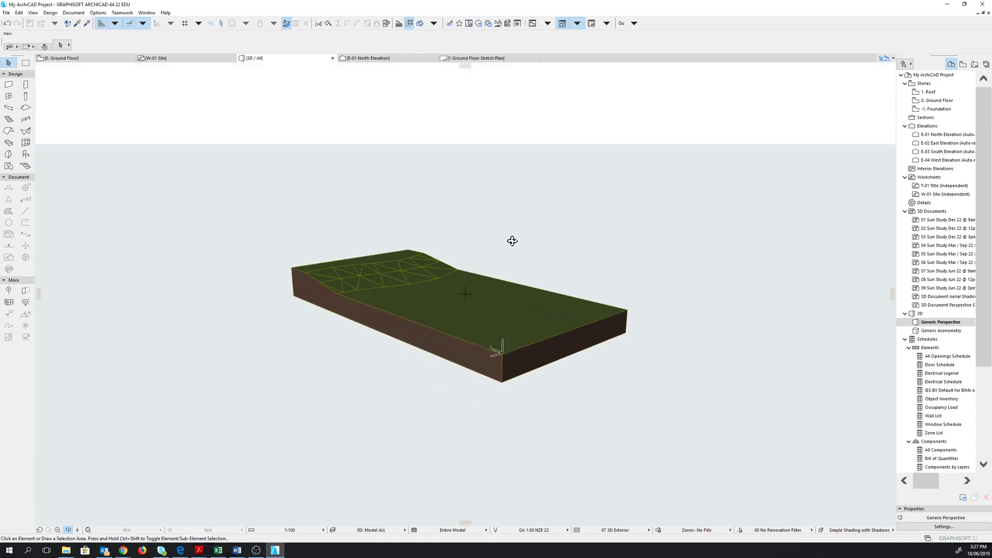
pyautogui.moveTo(520, 240); pyautogui.dragTo(538, 259)
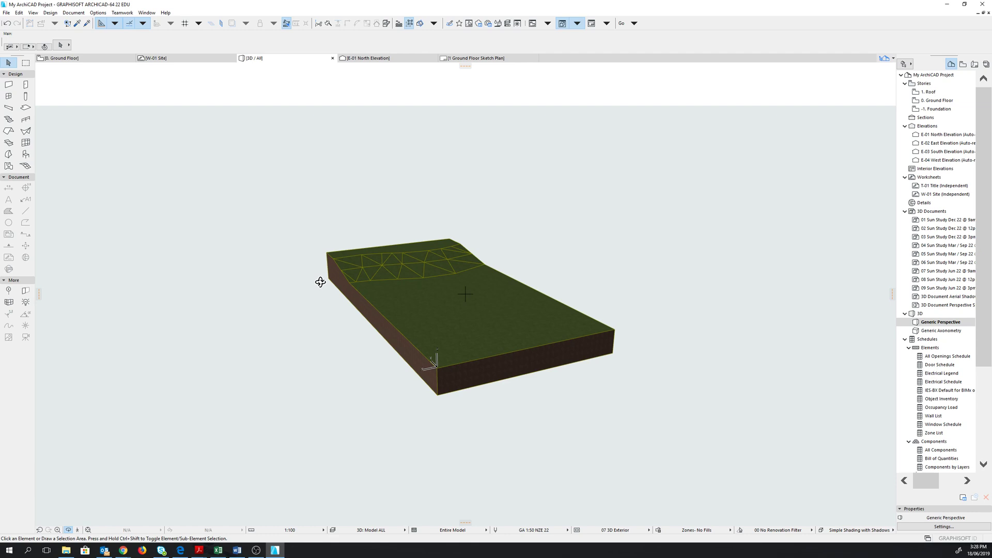
pyautogui.moveTo(509, 213)
pyautogui.mouseDown()
pyautogui.moveTo(495, 272)
pyautogui.moveTo(459, 239)
pyautogui.moveTo(507, 197)
pyautogui.mouseUp()
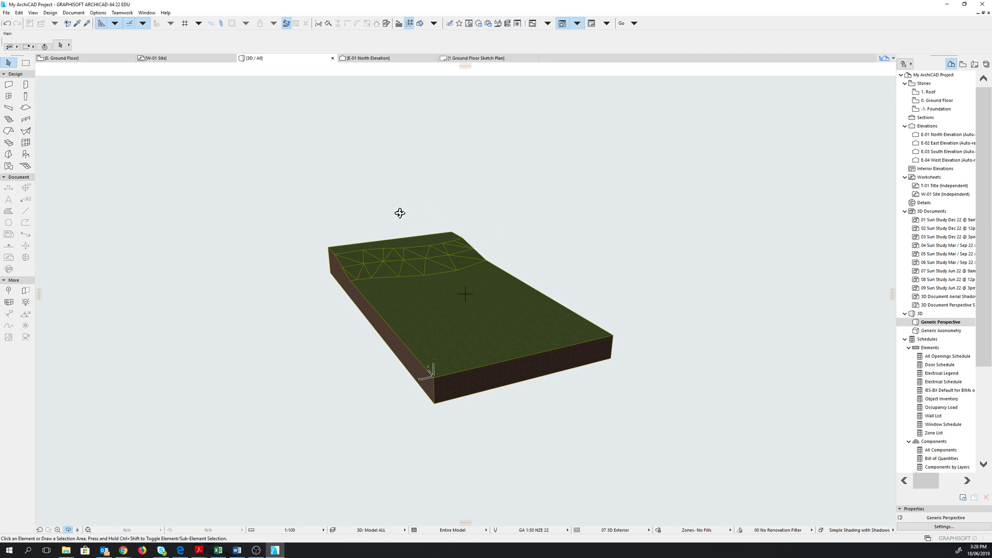
# Step: Create a new layer named "Structural-bearing" in the model view layer settings
pyautogui.hotkey('alt', 'Tab')
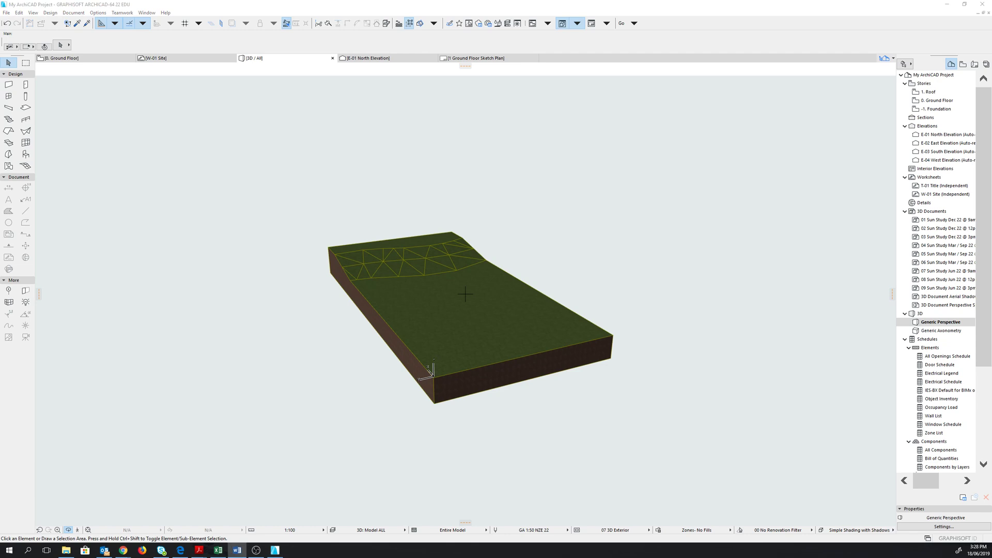
pyautogui.hotkey('alt', 'Tab')
pyautogui.click(76, 13)
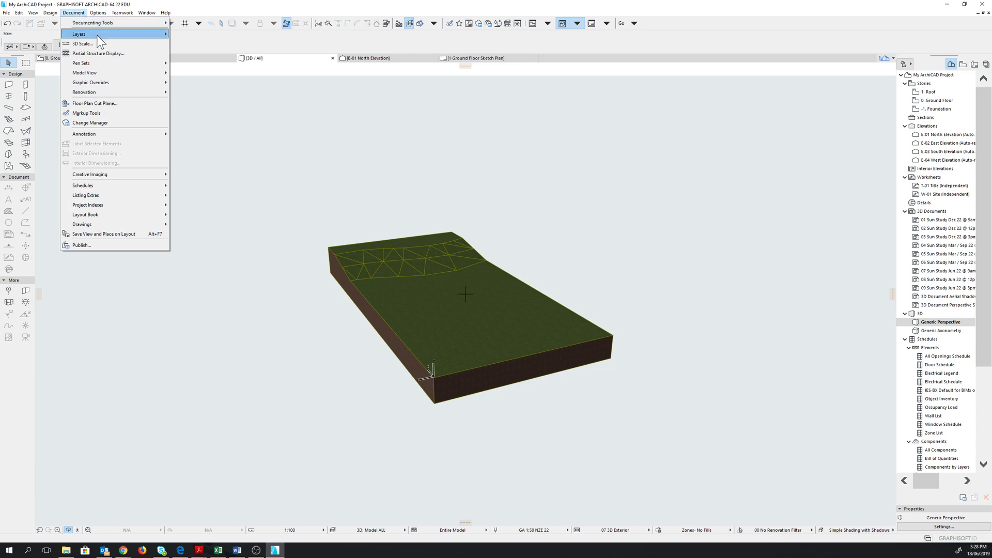
pyautogui.moveTo(98, 35)
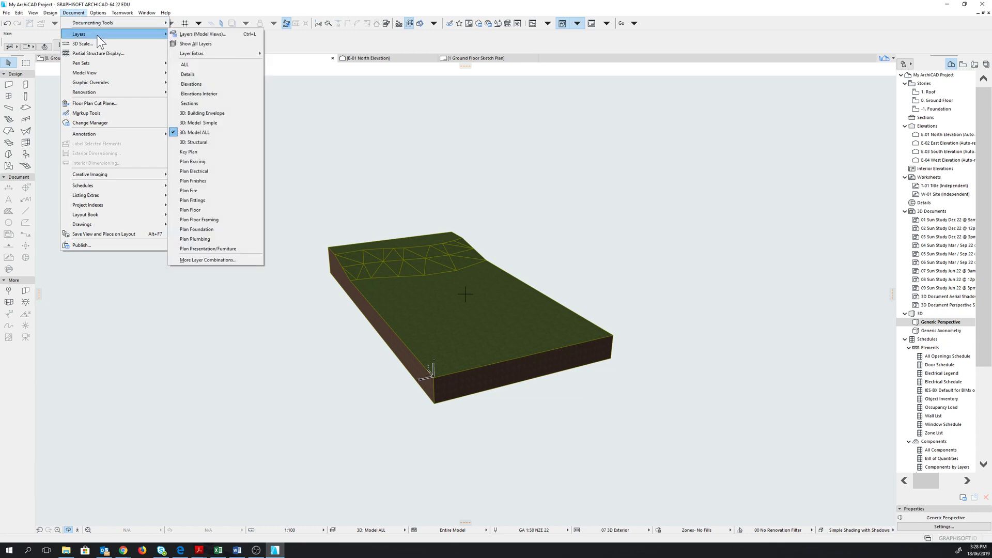
pyautogui.click(200, 33)
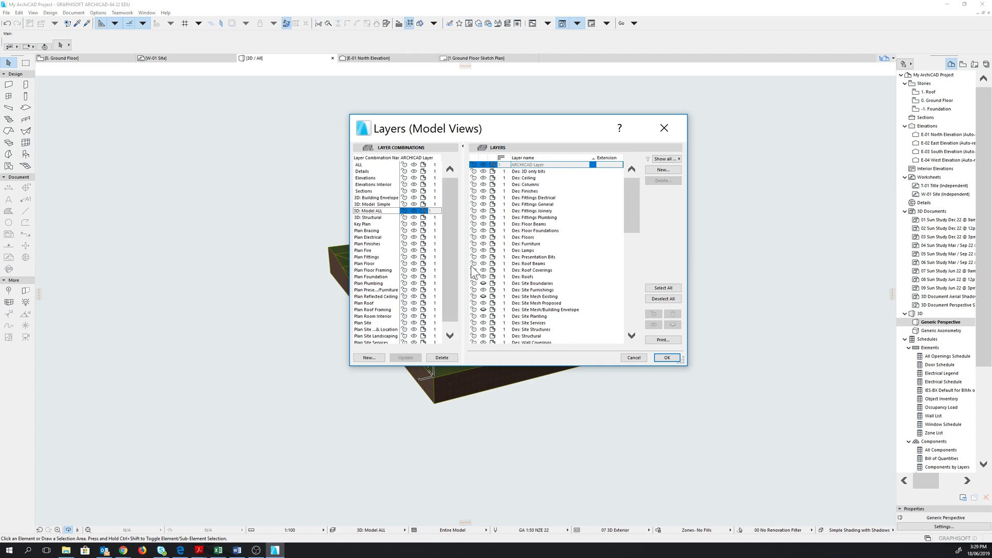
pyautogui.moveTo(631, 208)
pyautogui.mouseDown()
pyautogui.moveTo(637, 292)
pyautogui.moveTo(631, 191)
pyautogui.mouseUp()
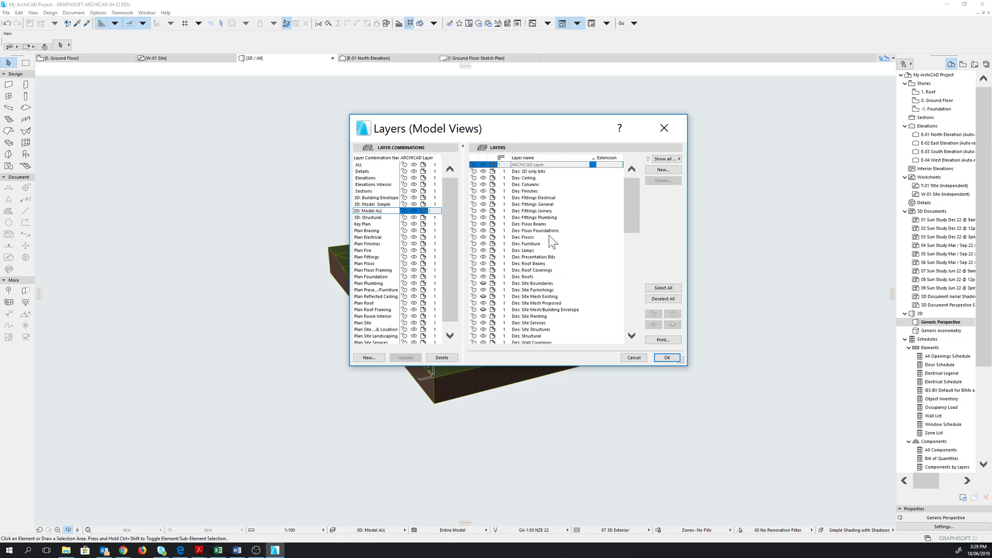
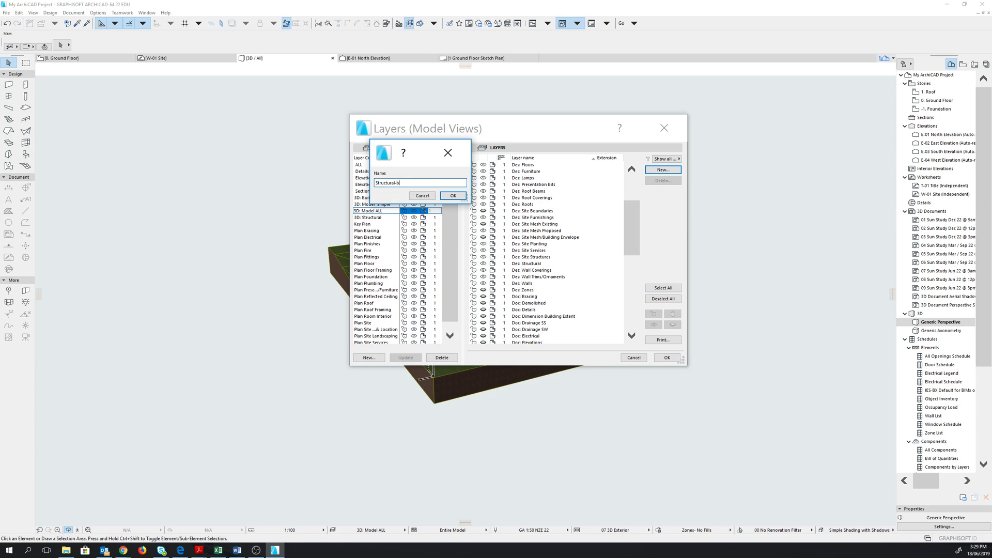
pyautogui.write('earing')
pyautogui.click(452, 195)
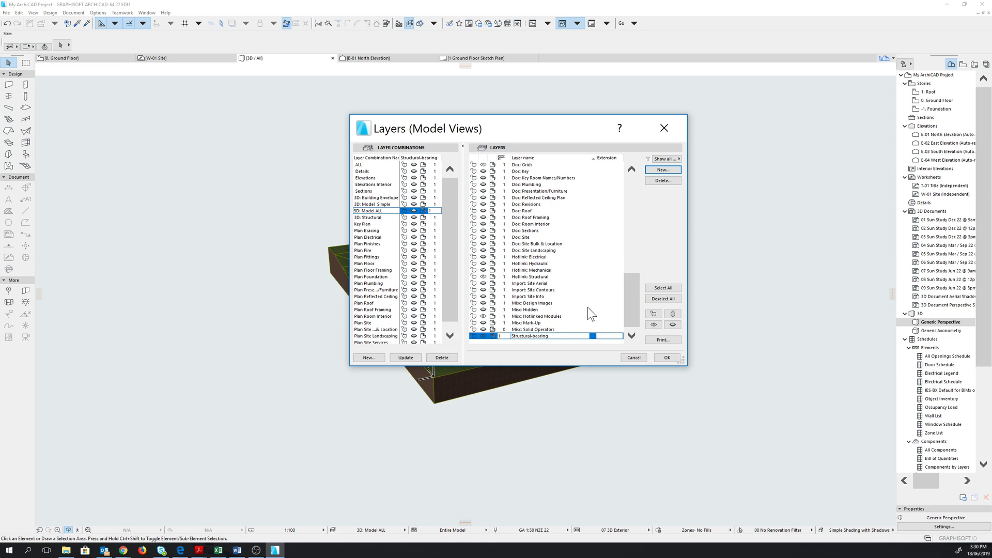
# Step: Add a new layer named "Site & Landscaping - Terrain"
pyautogui.click(662, 170)
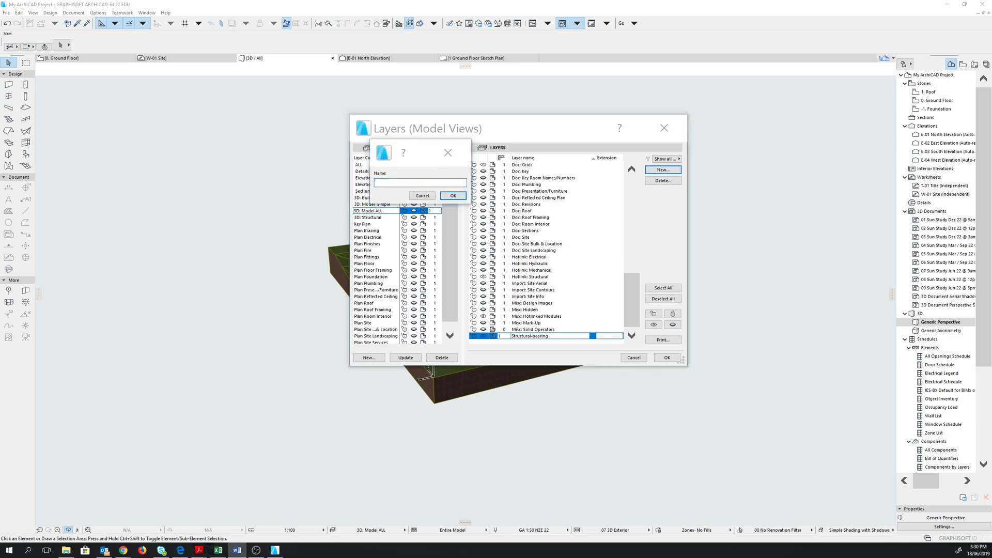
pyautogui.click(376, 183)
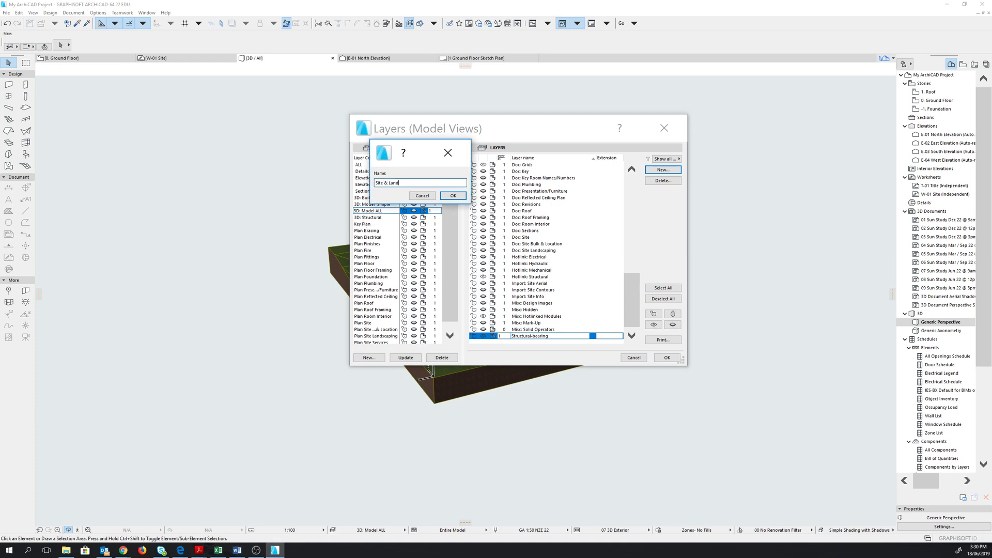
pyautogui.write('scaping - Terrain')
pyautogui.click(454, 196)
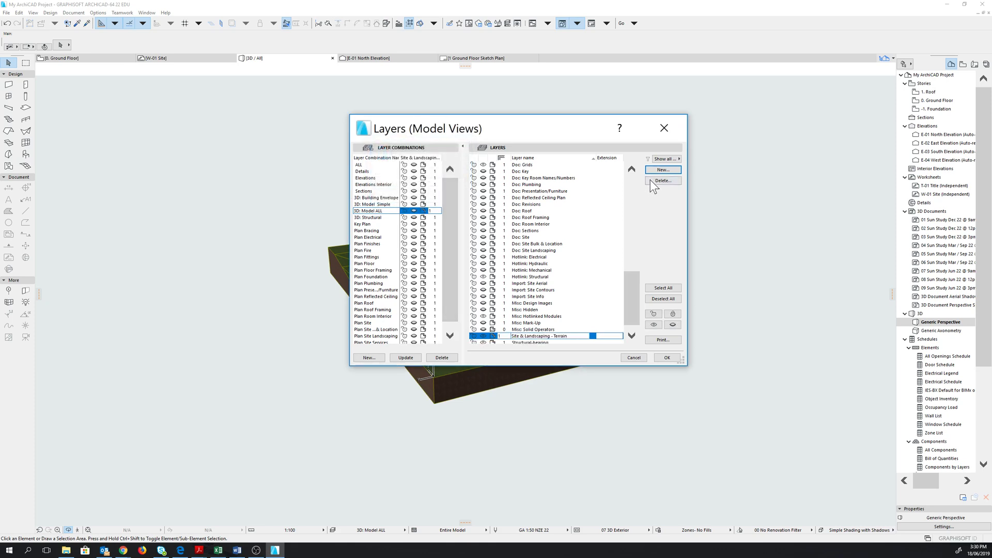
# Step: Add a new layer named "Shell- Roof" and accept the layer settings
pyautogui.click(664, 171)
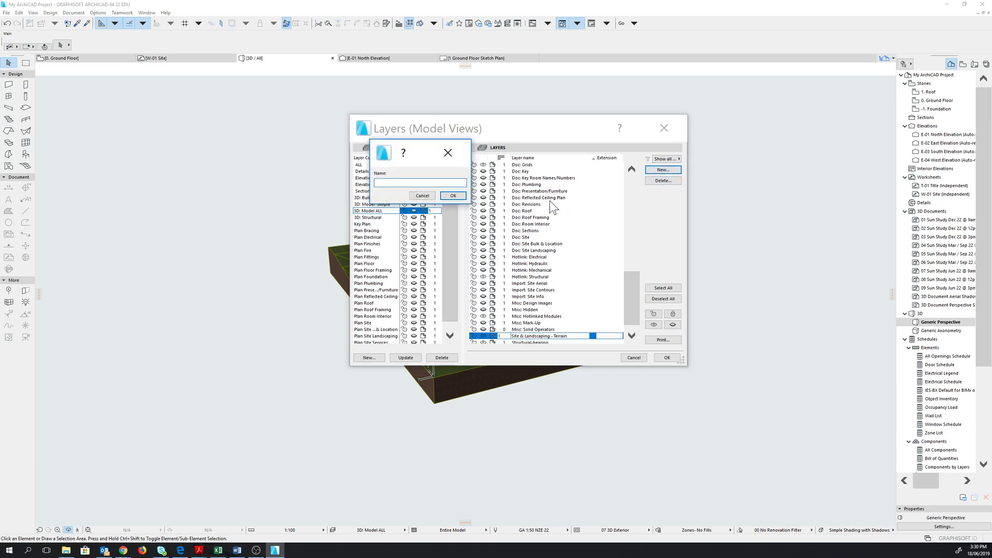
pyautogui.write('Shell- Roof')
pyautogui.click(453, 196)
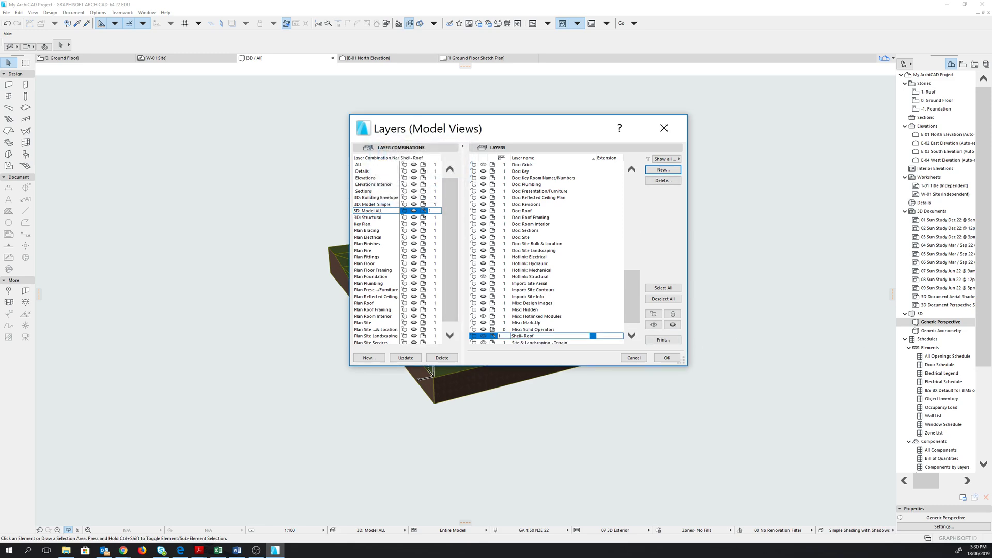
pyautogui.click(706, 345)
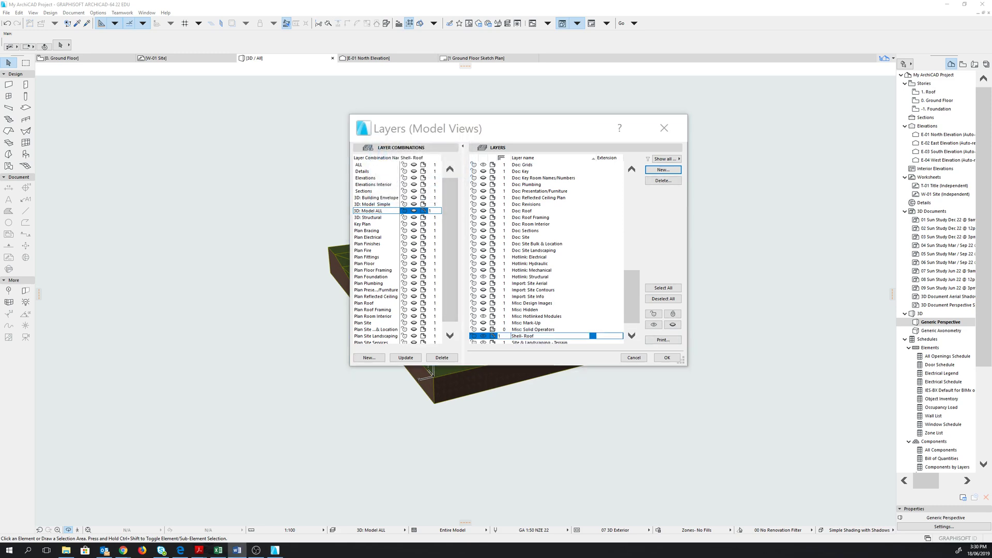
pyautogui.click(671, 357)
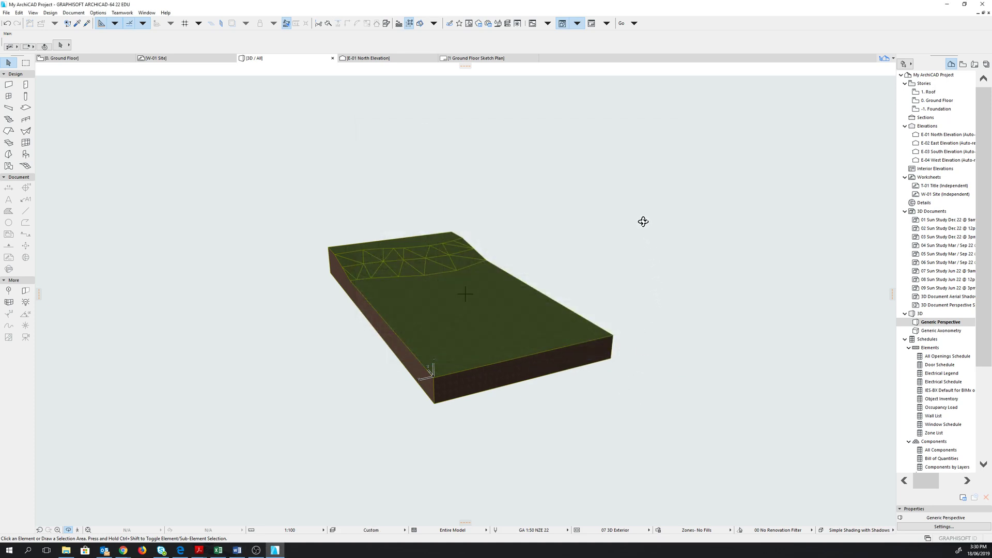
# Step: Open the Building Materials settings and look through the list of available materials
pyautogui.hotkey('alt', 'Tab')
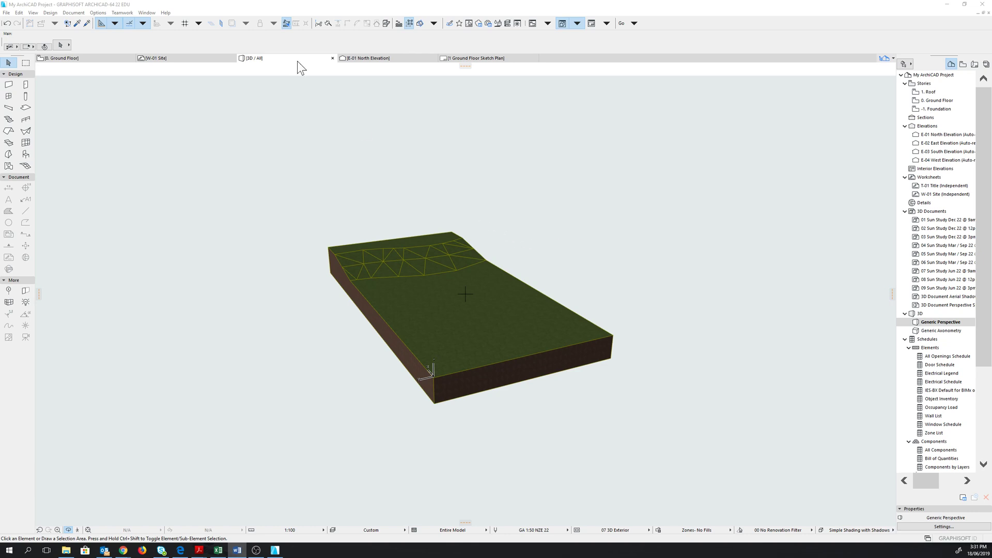
pyautogui.click(102, 13)
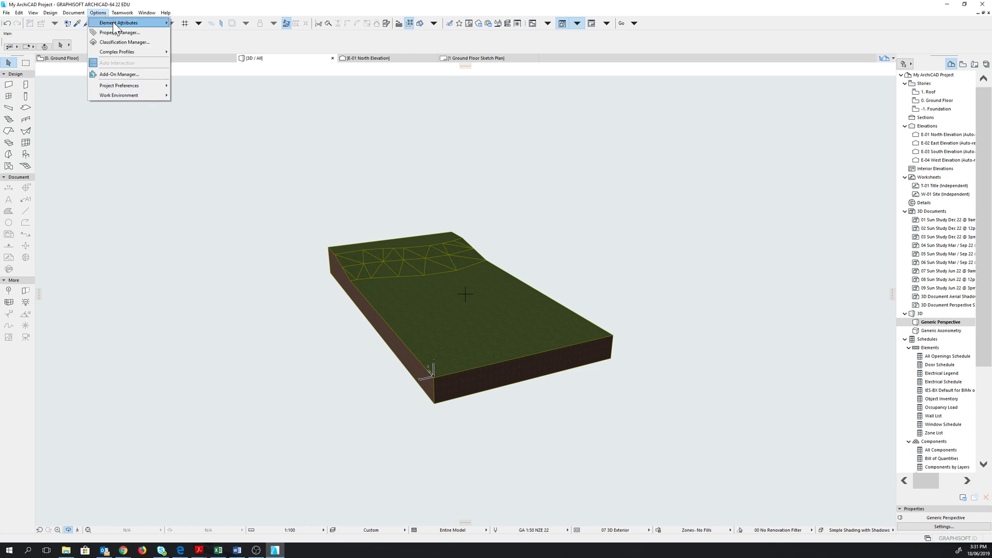
pyautogui.moveTo(119, 23)
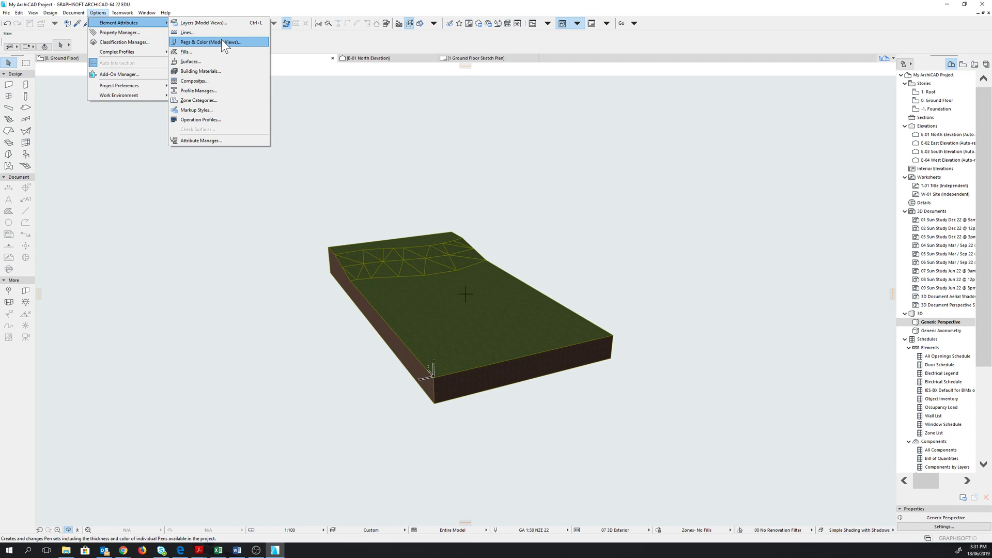
pyautogui.click(214, 73)
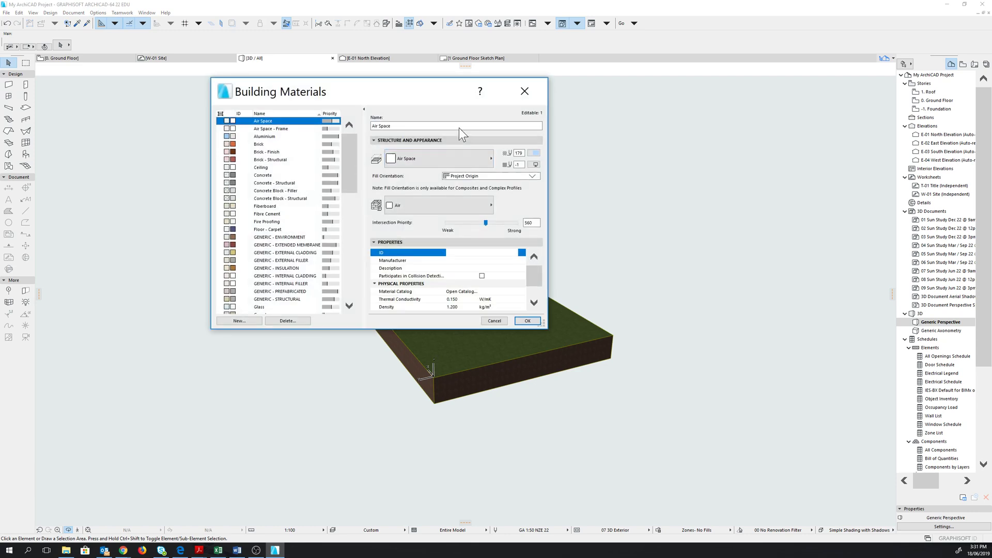
pyautogui.moveTo(348, 143)
pyautogui.mouseDown()
pyautogui.moveTo(347, 269)
pyautogui.moveTo(353, 160)
pyautogui.mouseUp()
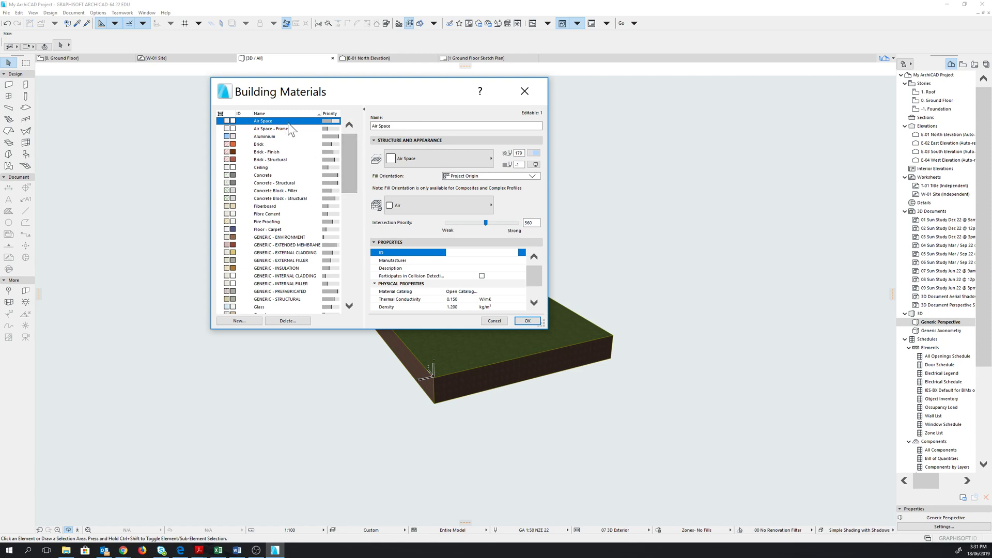
pyautogui.moveTo(348, 160)
pyautogui.mouseDown()
pyautogui.moveTo(334, 268)
pyautogui.moveTo(347, 282)
pyautogui.moveTo(358, 258)
pyautogui.moveTo(357, 177)
pyautogui.mouseUp()
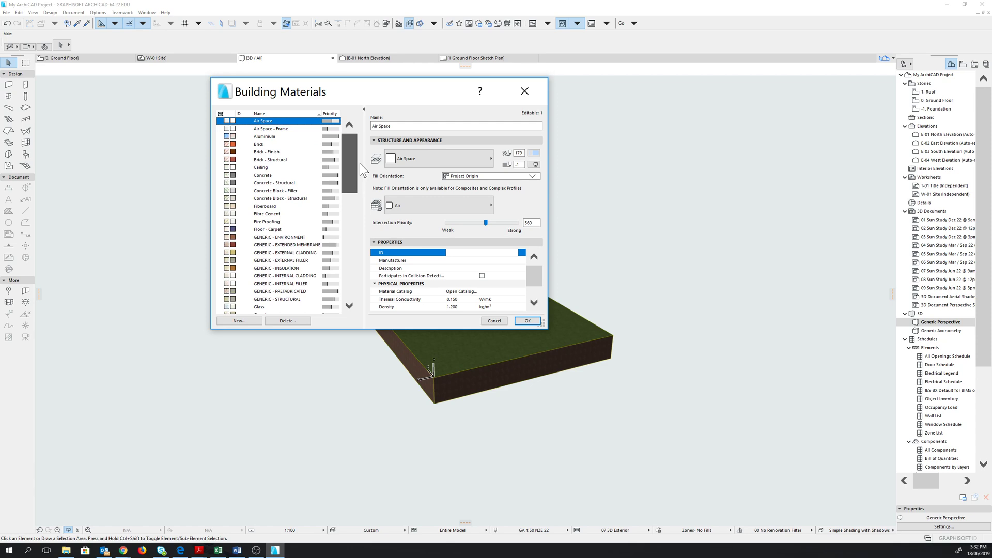
pyautogui.scroll(-3, 360, 163)
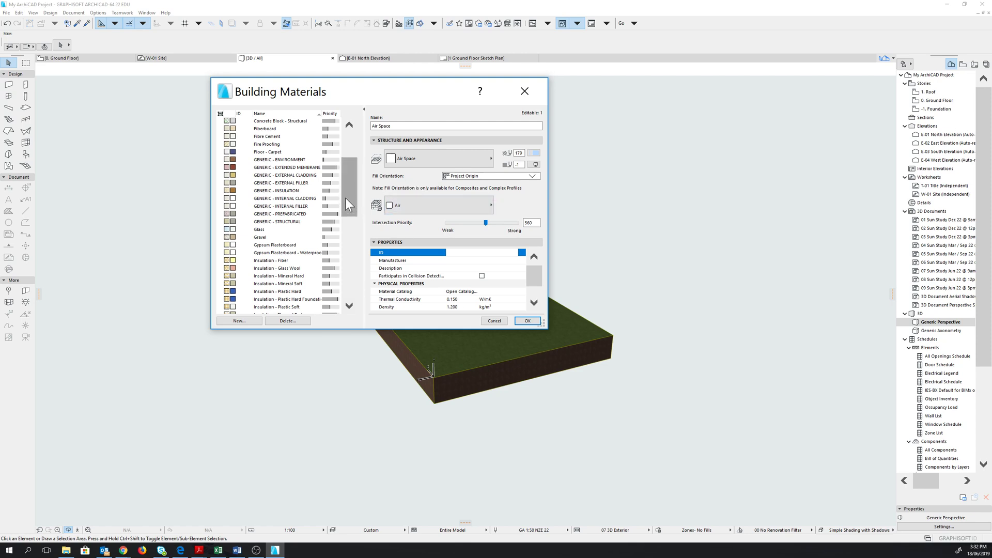
pyautogui.moveTo(349, 197); pyautogui.dragTo(347, 162)
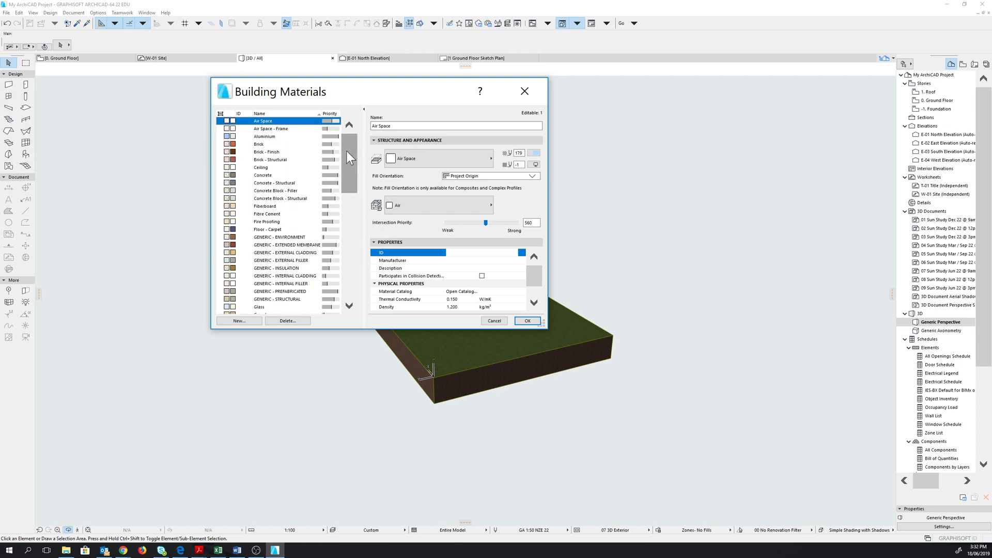
# Step: Duplicate the "Brick - Finish" building material under the name "Brick - Finish (white)"
pyautogui.click(267, 152)
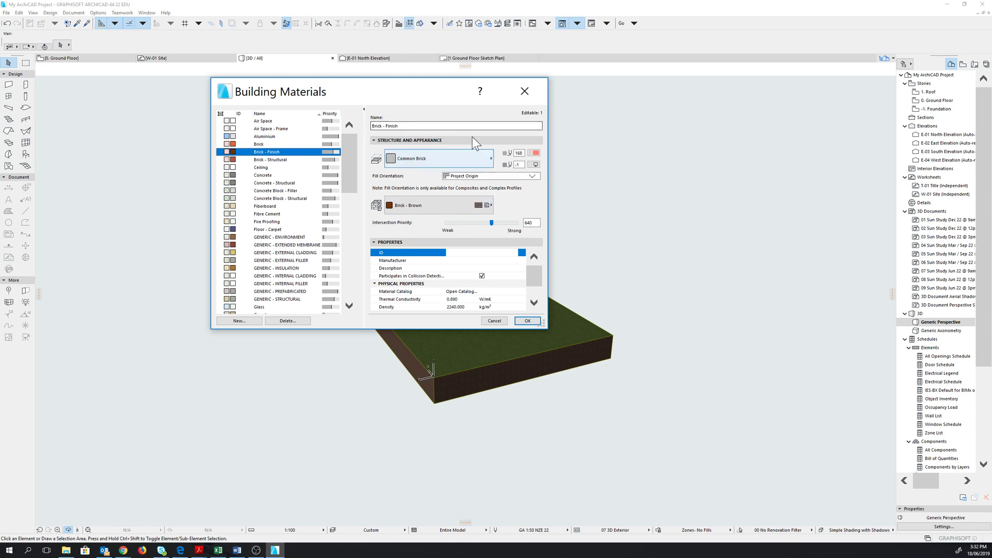
pyautogui.click(240, 321)
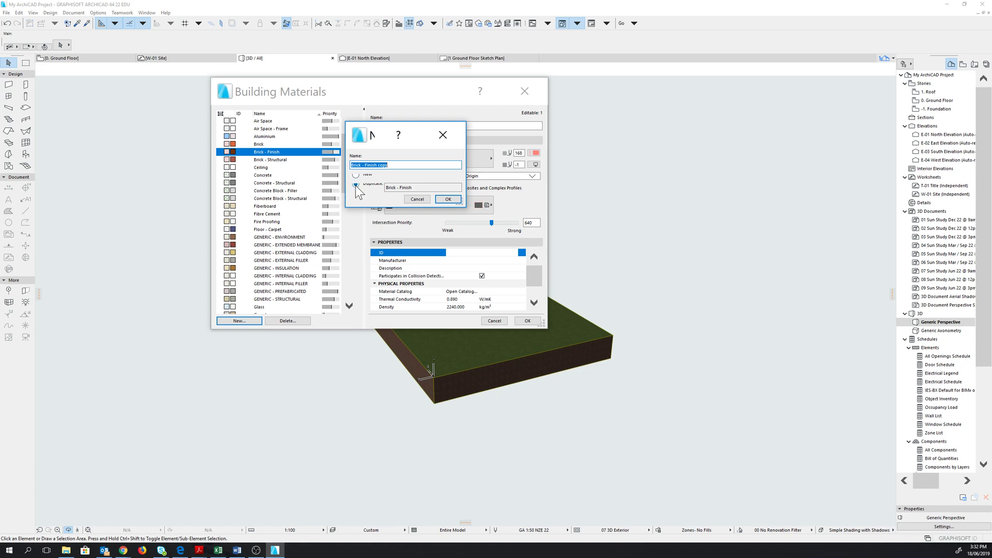
pyautogui.moveTo(389, 165); pyautogui.dragTo(373, 165)
pyautogui.press('BackSpace')
pyautogui.click(448, 199)
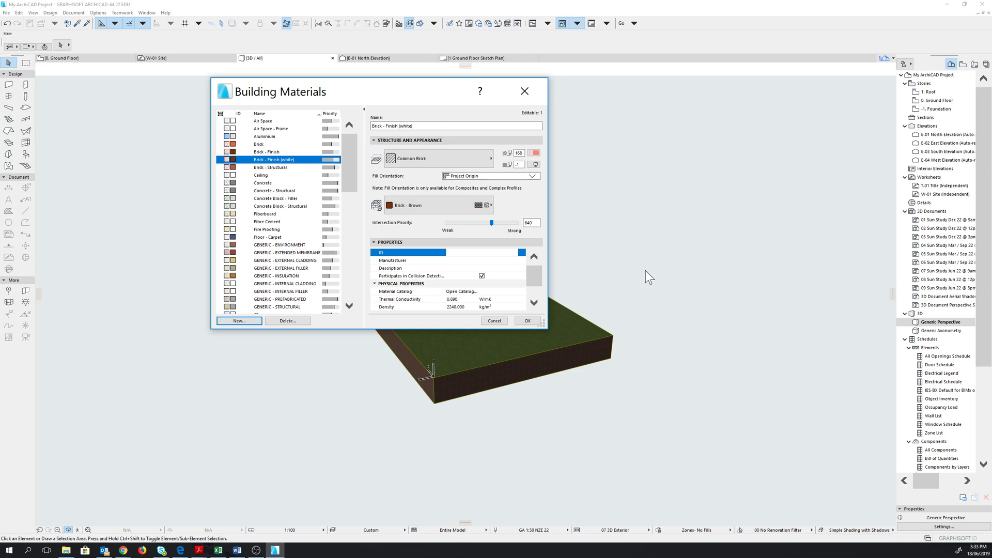
# Step: Give the "Brick - Finish (white)" building material cut fill pen 161 and the Brick - White Natural surface, and accept the settings
pyautogui.hotkey('alt', 'Tab')
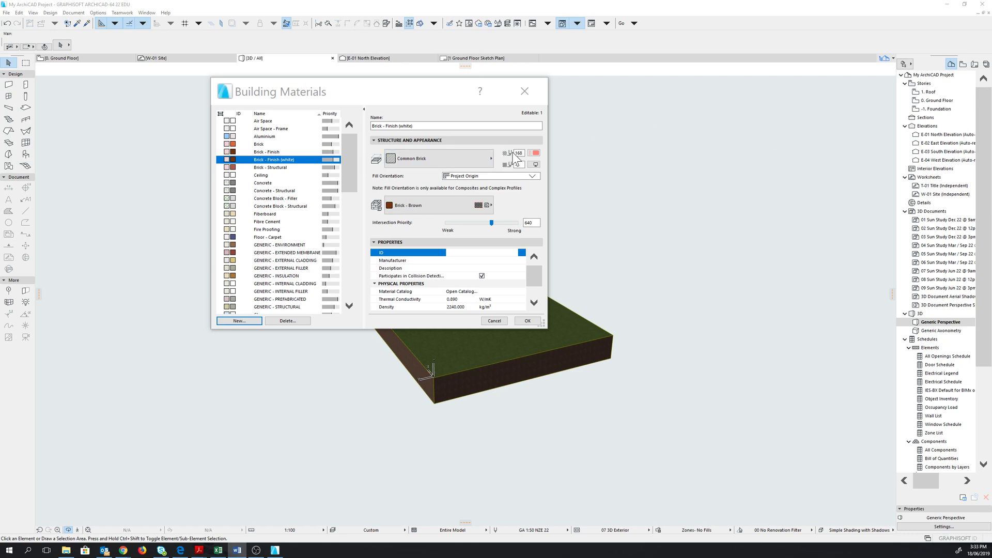
pyautogui.click(519, 153)
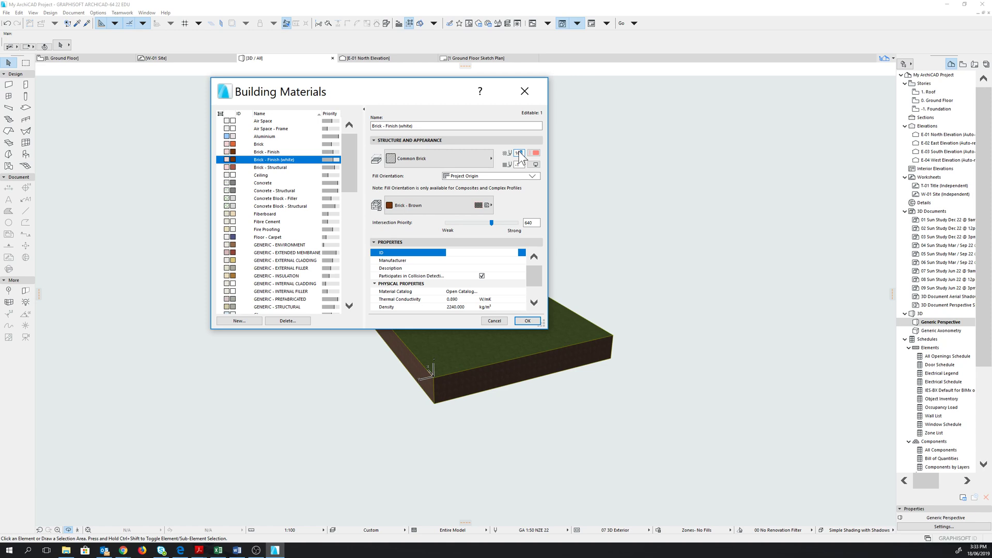
pyautogui.press('BackSpace')
pyautogui.write('1')
pyautogui.click(488, 206)
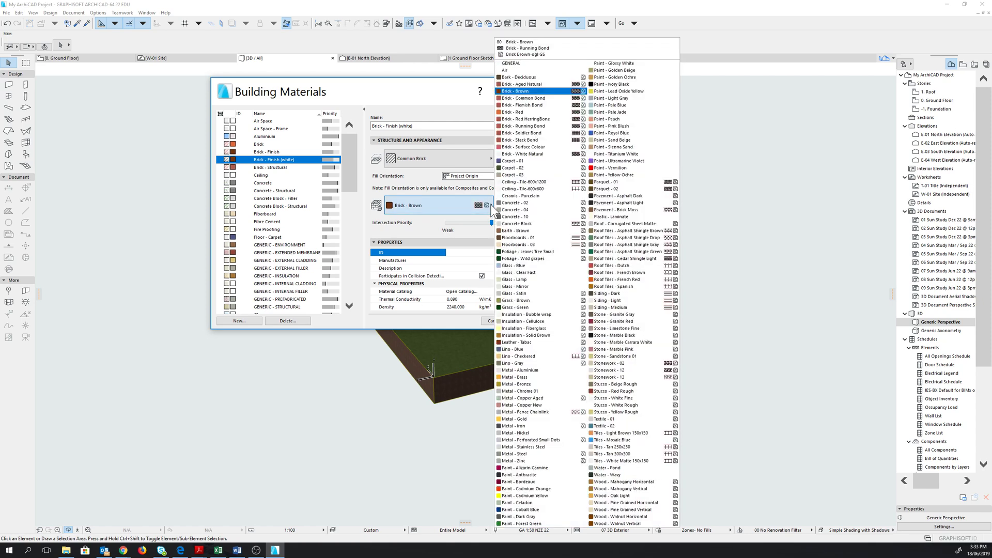
pyautogui.click(542, 154)
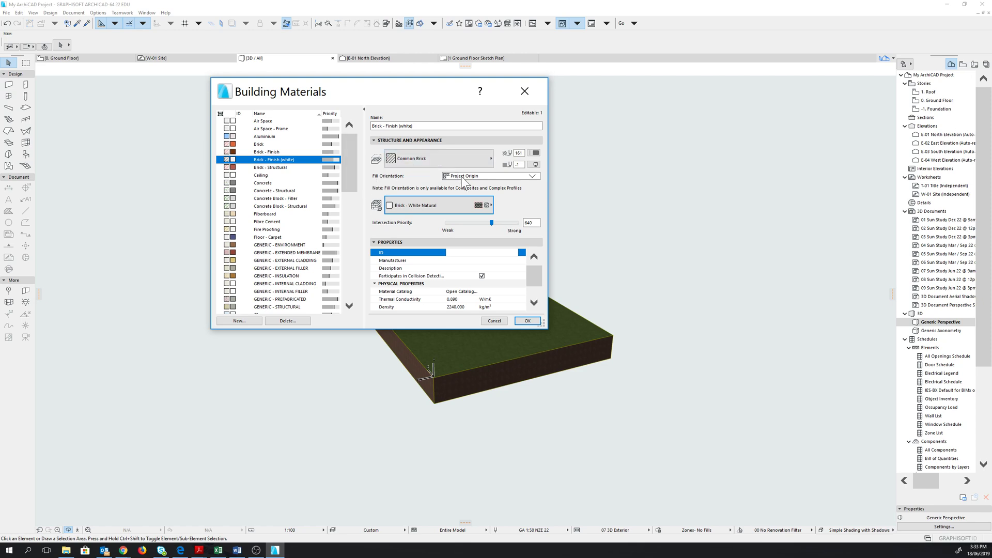
pyautogui.click(526, 321)
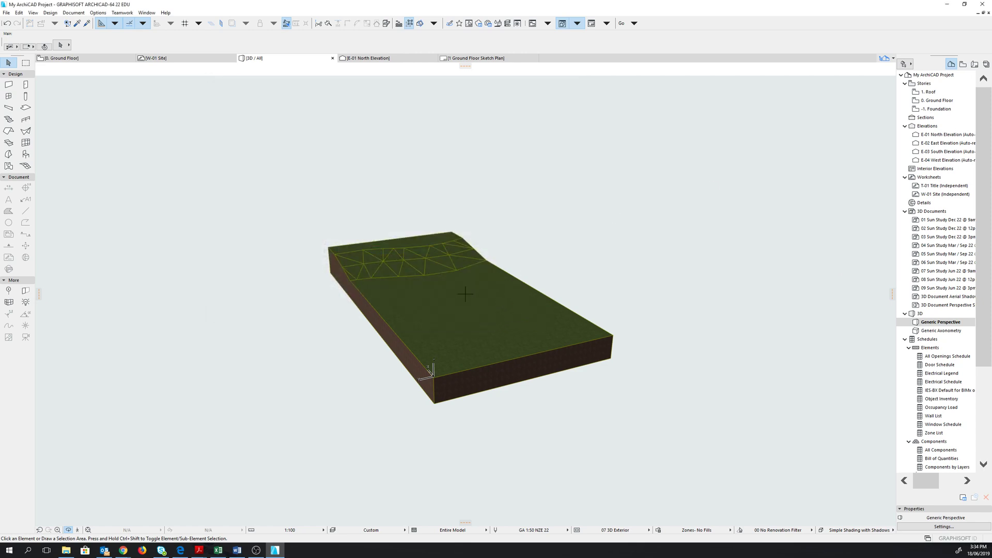
# Step: Open the Composites settings and look through the list of available composites
pyautogui.hotkey('alt', 'Tab')
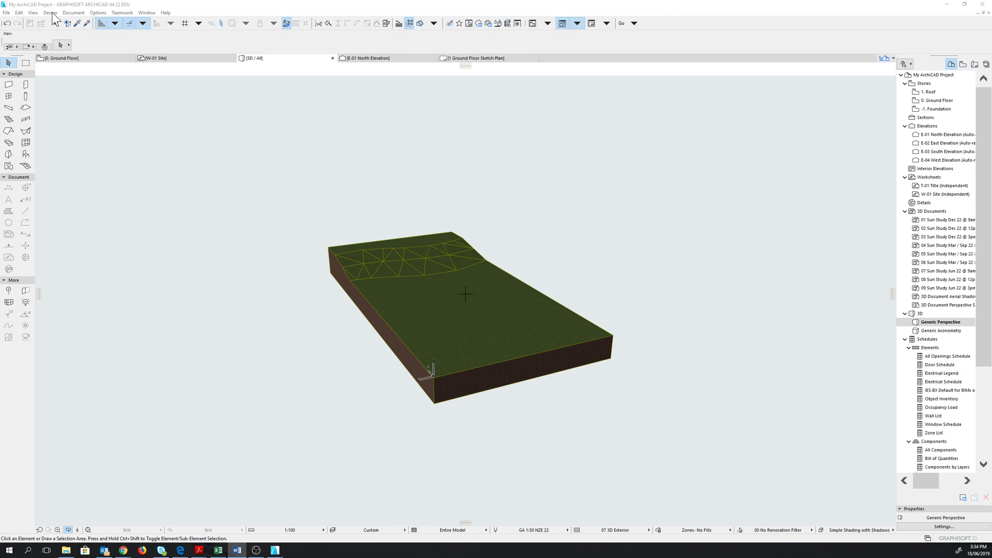
pyautogui.click(97, 12)
pyautogui.moveTo(137, 25)
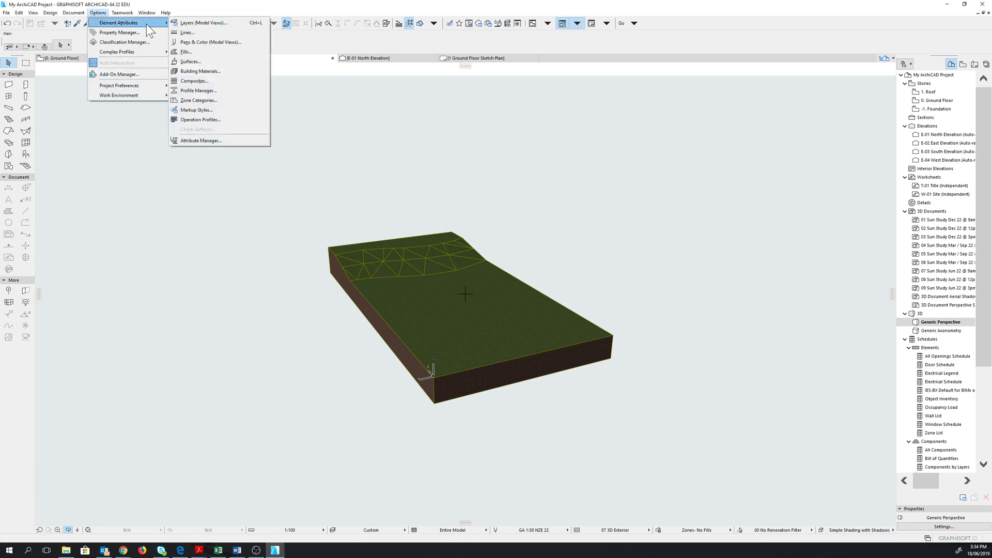
pyautogui.click(211, 81)
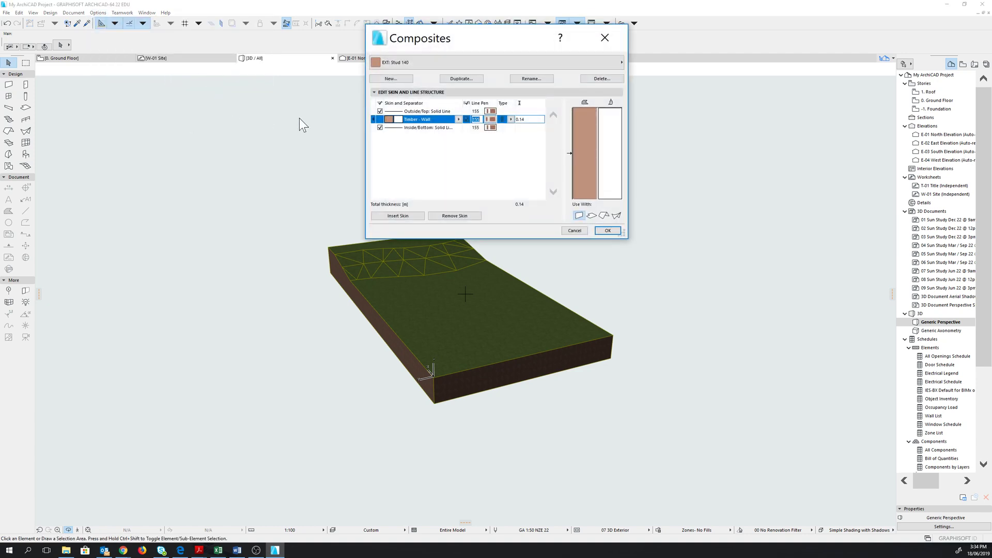
pyautogui.click(610, 61)
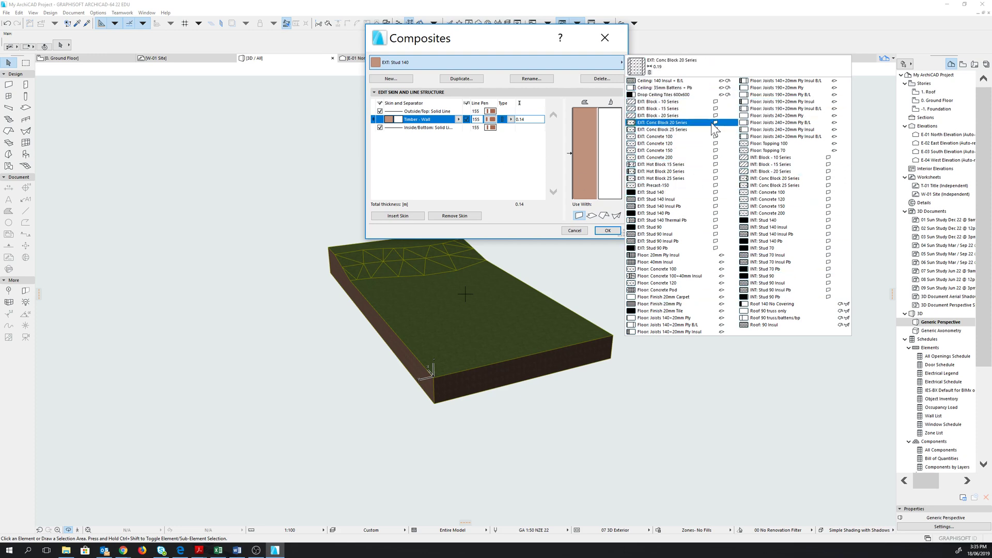
pyautogui.click(510, 158)
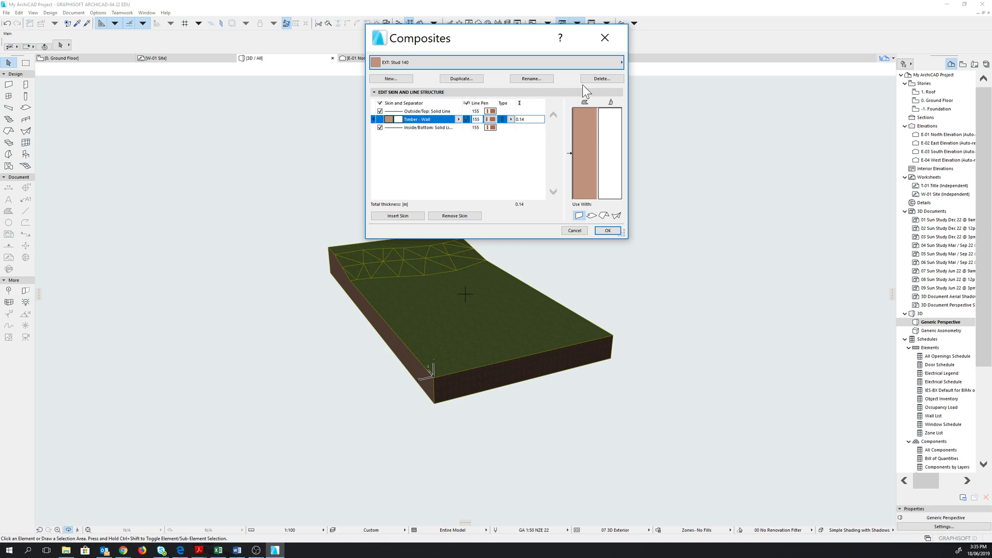
# Step: Duplicate the "EXT: Stud 140 Thermal Pb" composite under the name "Exterior wall"
pyautogui.click(597, 61)
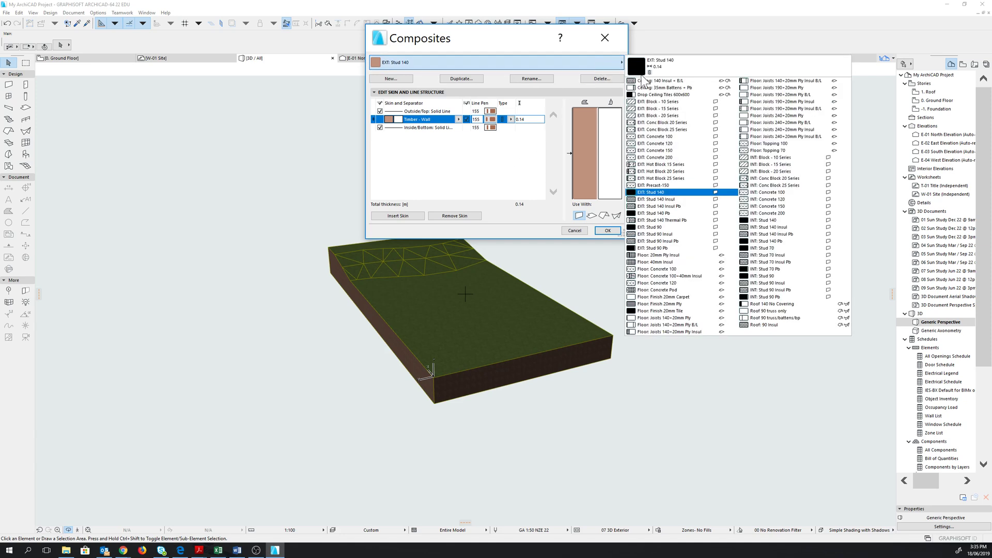
pyautogui.click(684, 220)
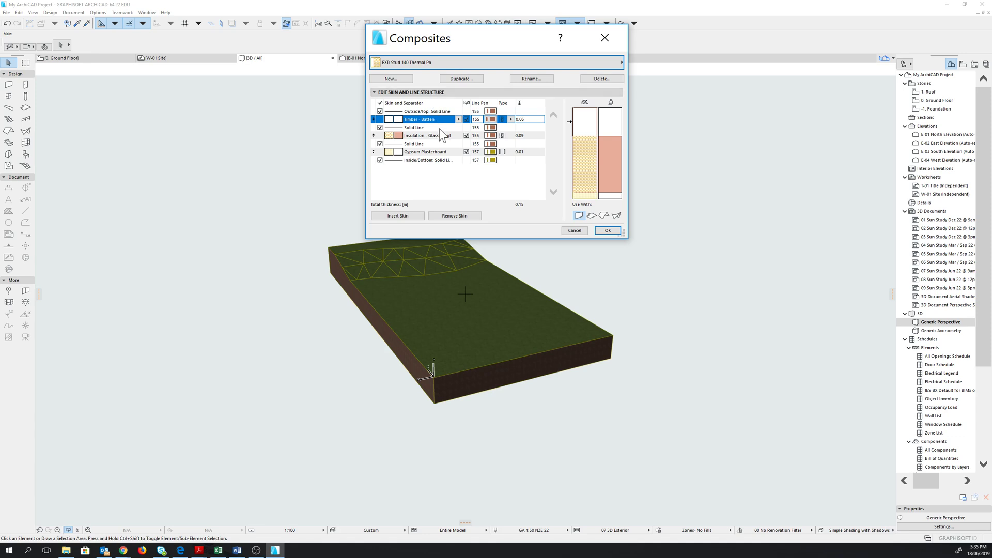
pyautogui.click(455, 79)
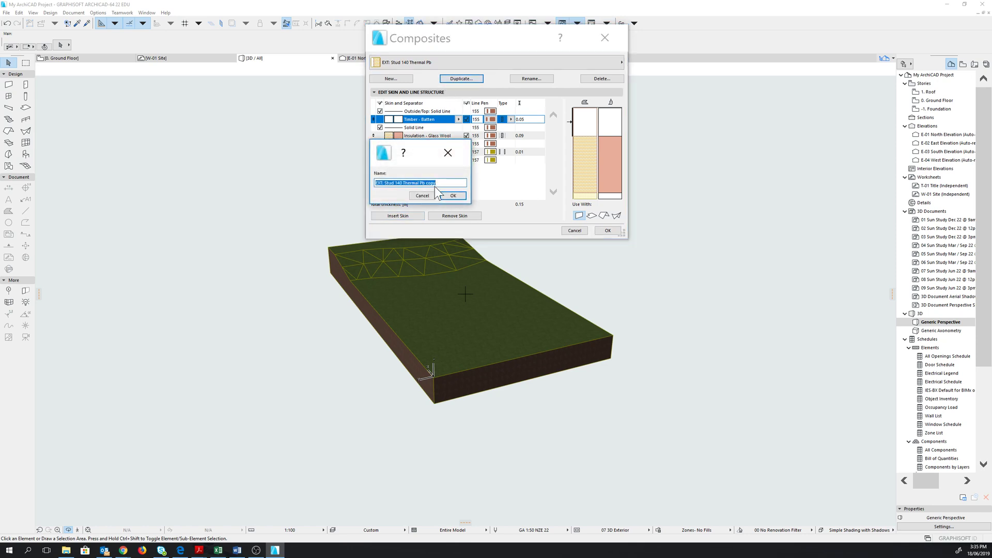
pyautogui.write('Exterior wall')
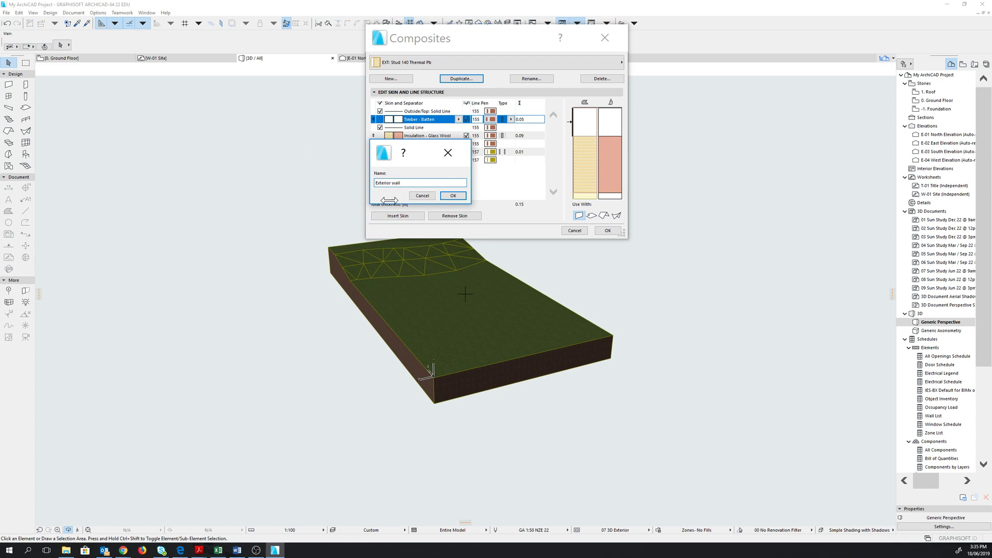
pyautogui.click(453, 196)
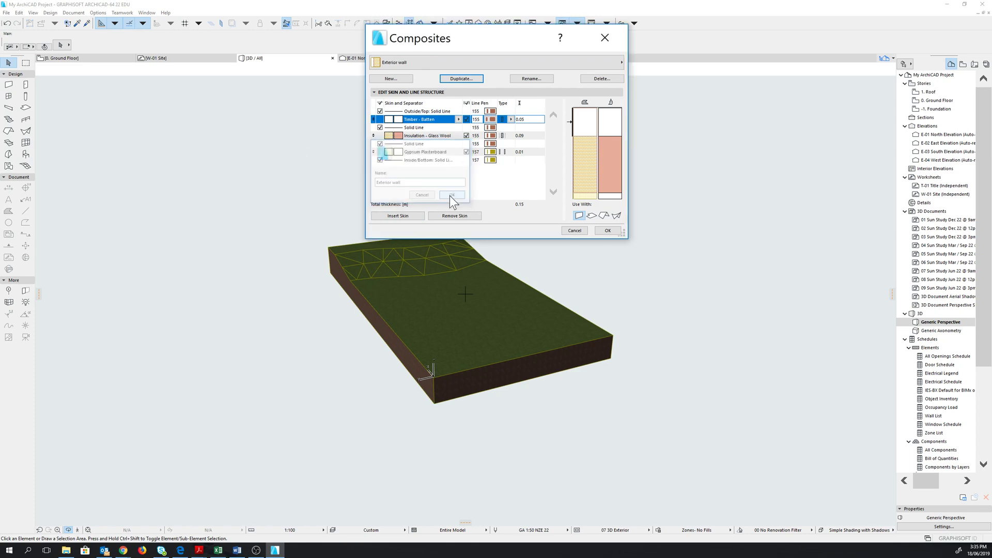
# Step: Replace the Timber - Batten skin of the Exterior wall composite with Brick - Finish (white), as a Finish skin 0.02 m thick
pyautogui.click(421, 123)
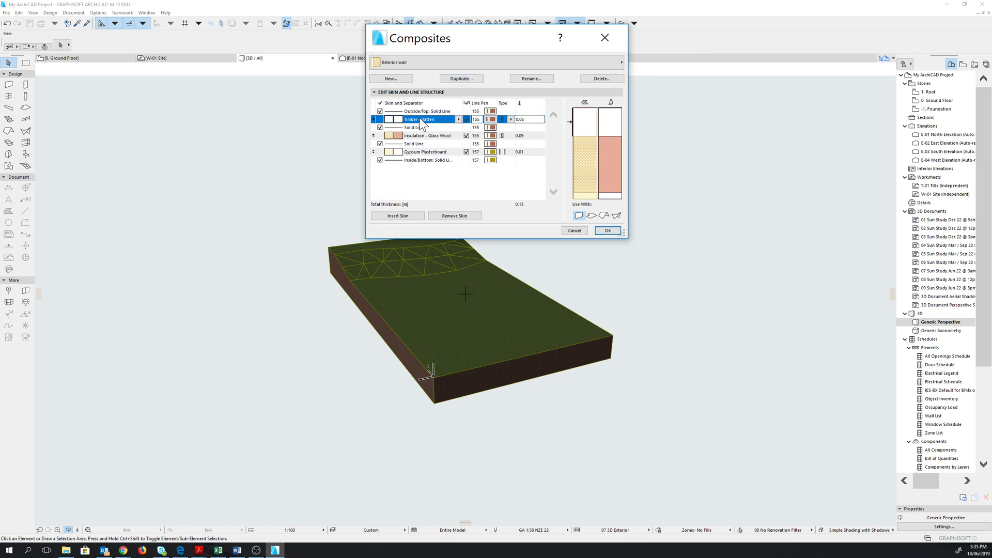
pyautogui.click(458, 120)
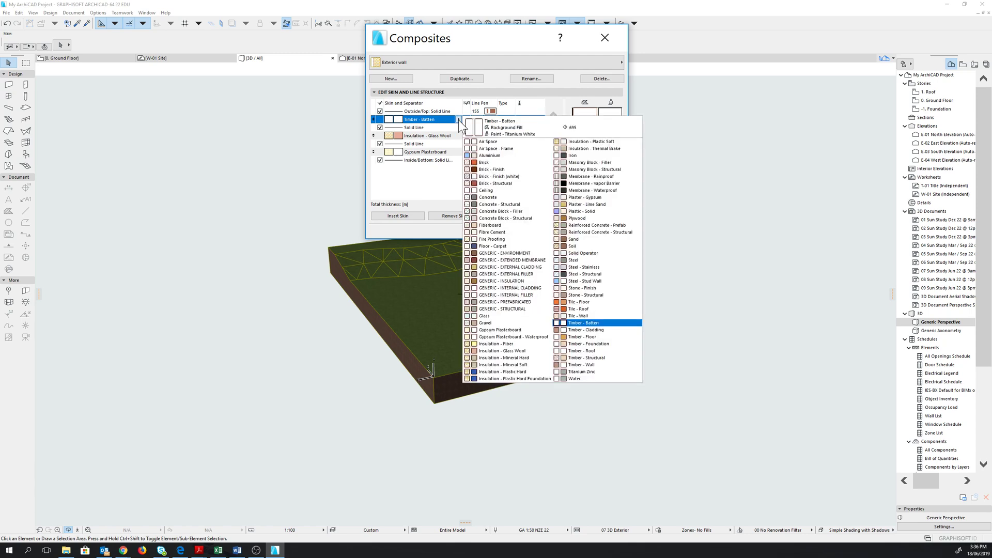
pyautogui.click(492, 177)
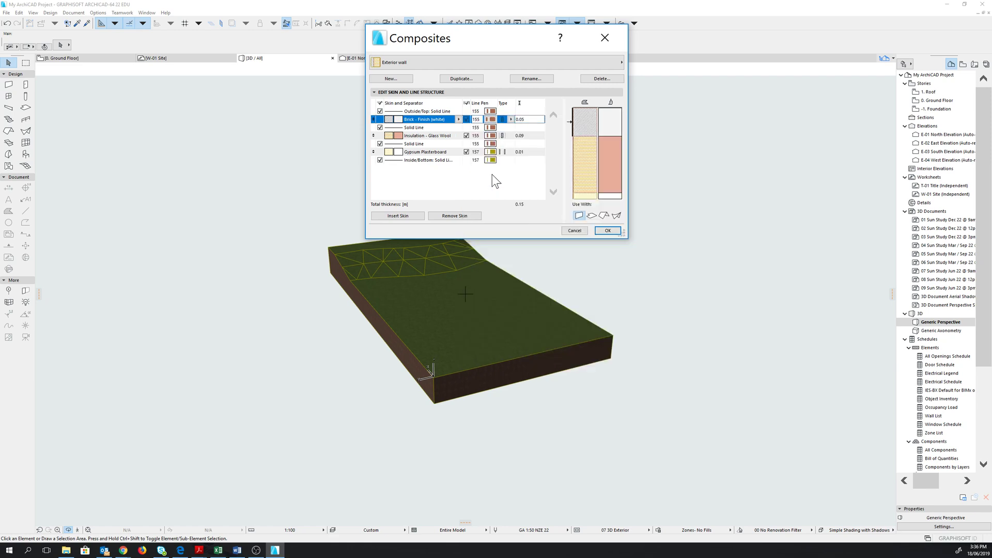
pyautogui.click(512, 120)
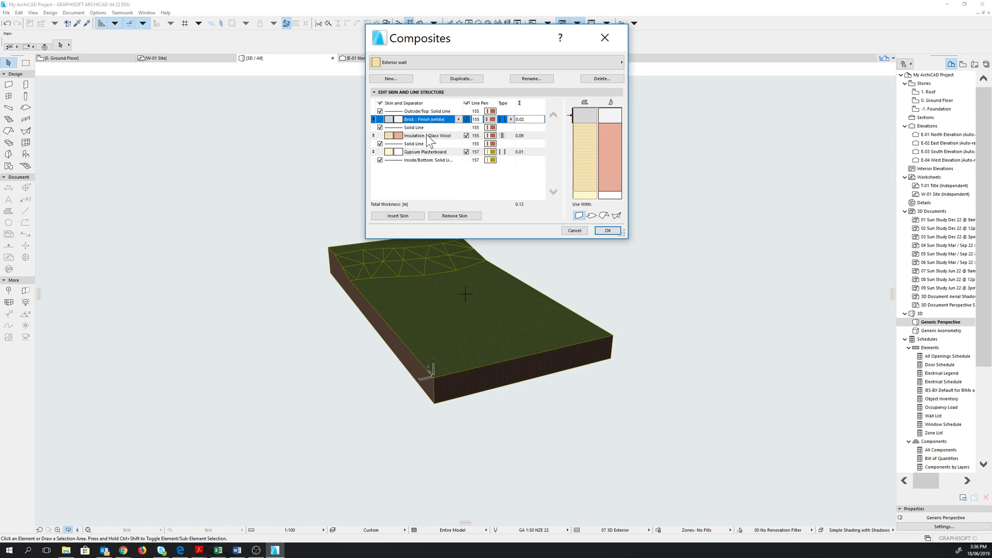
# Step: Change the glass wool skin to Insulation - Mineral Hard with pen 157, type Other and a thickness of 0.01 m
pyautogui.click(427, 136)
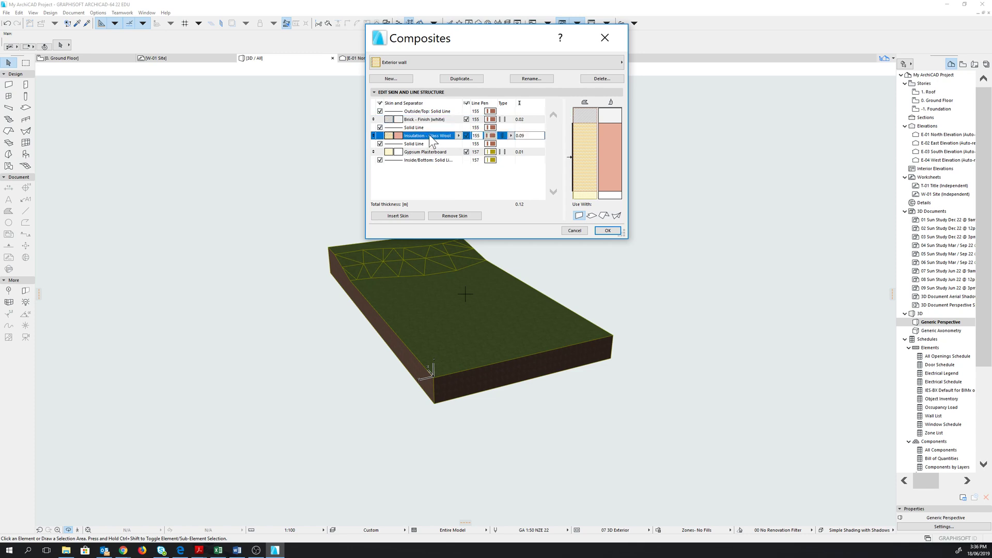
pyautogui.click(459, 137)
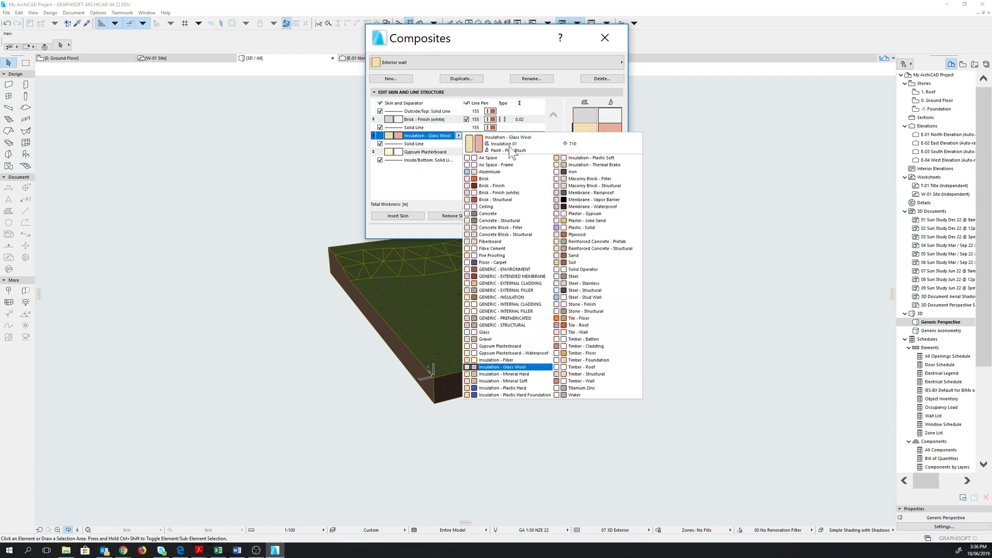
pyautogui.click(526, 375)
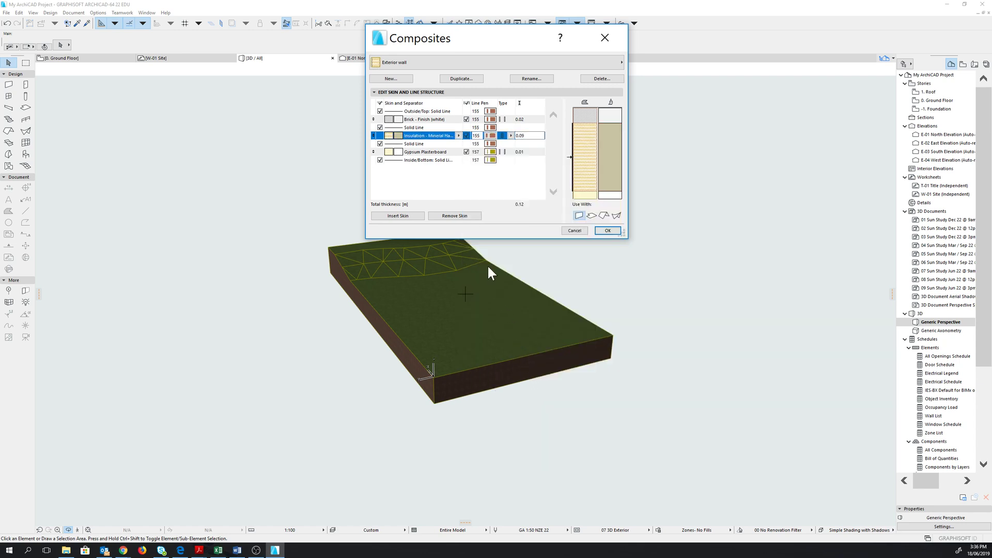
pyautogui.click(477, 135)
pyautogui.write('7')
pyautogui.click(511, 135)
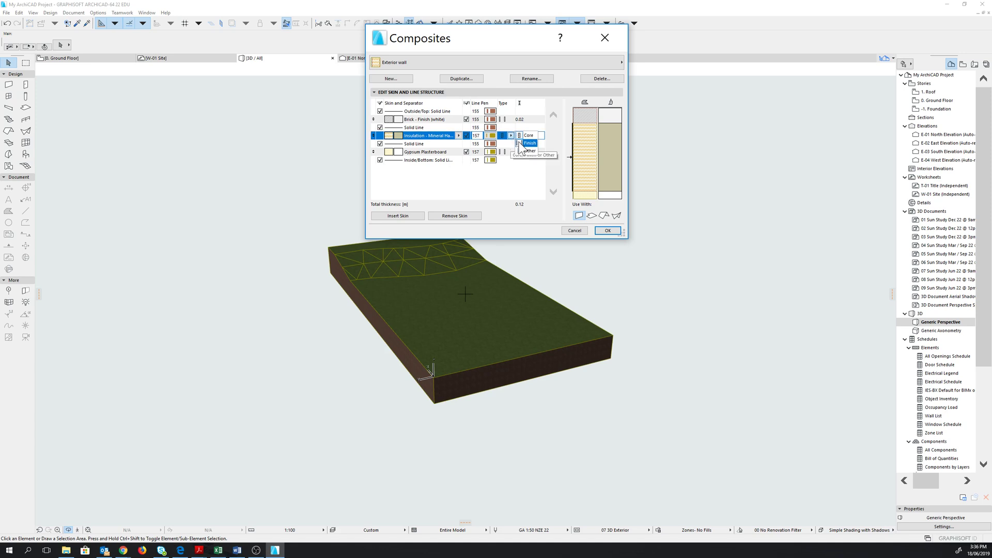
pyautogui.click(523, 143)
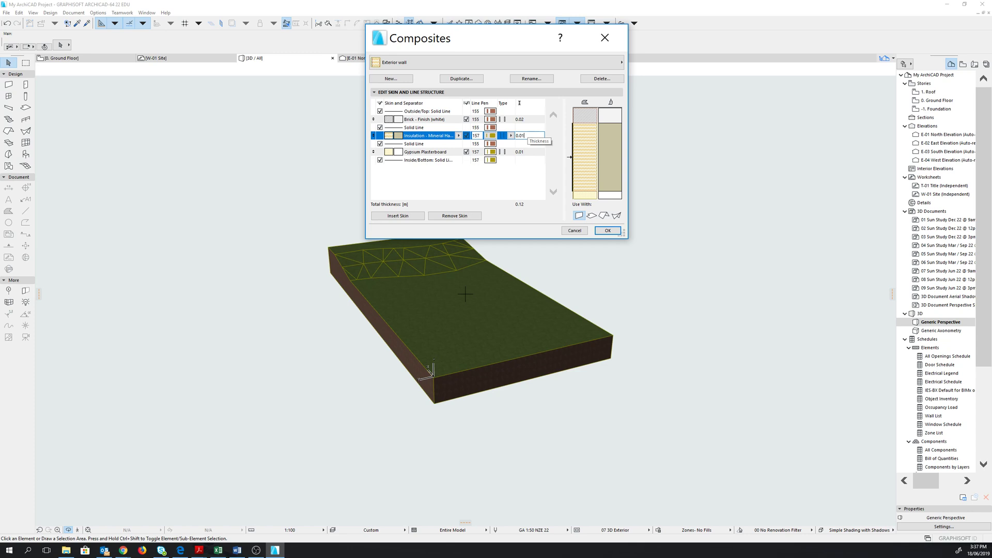
pyautogui.press('Return')
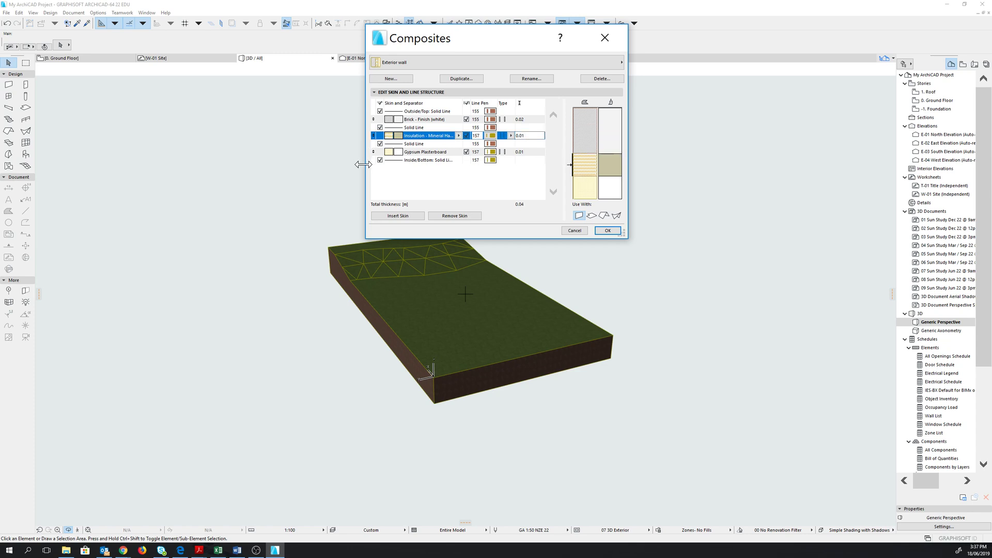
# Step: Change the Gypsum Plasterboard skin to Masonry Block - Structural, as a Core skin with a thickness of 0.25 m
pyautogui.click(427, 152)
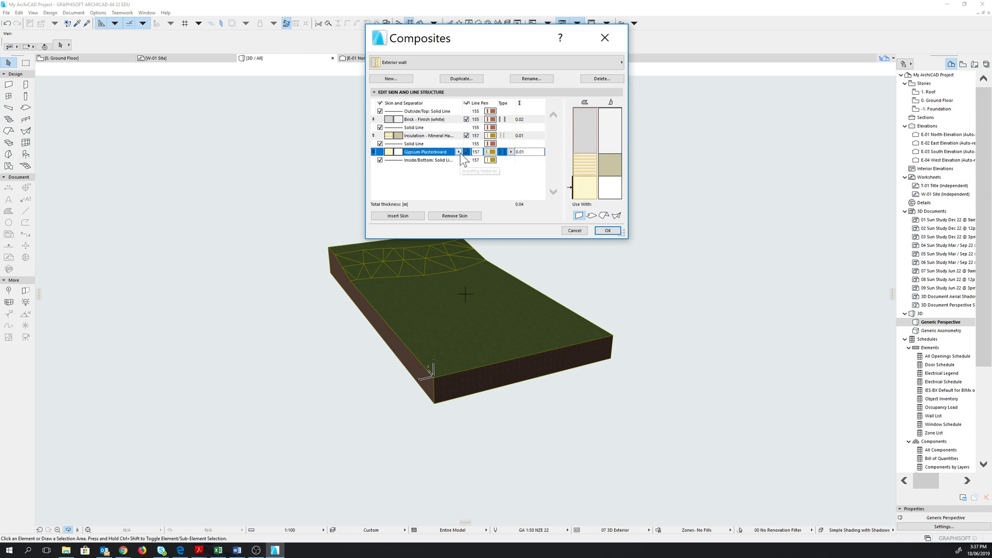
pyautogui.click(459, 152)
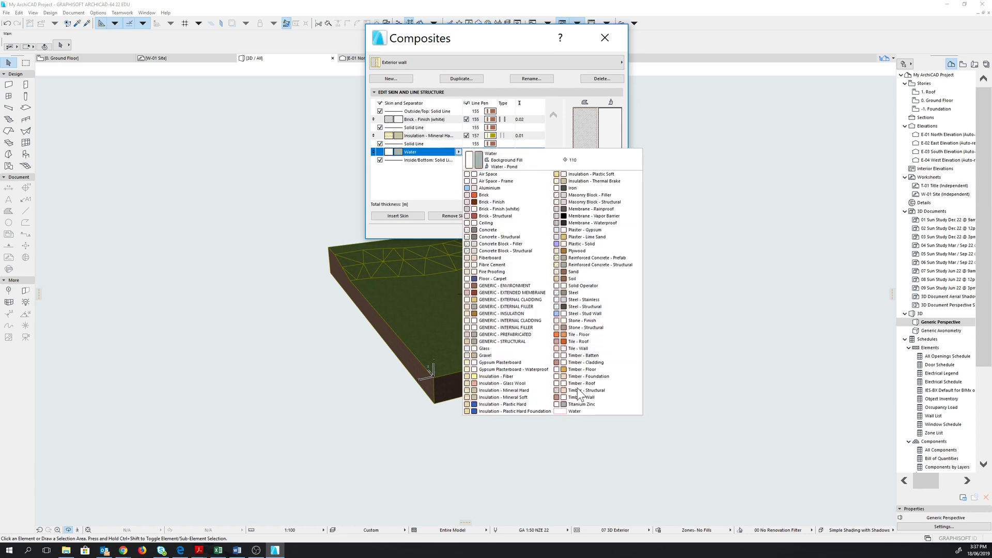
pyautogui.click(589, 203)
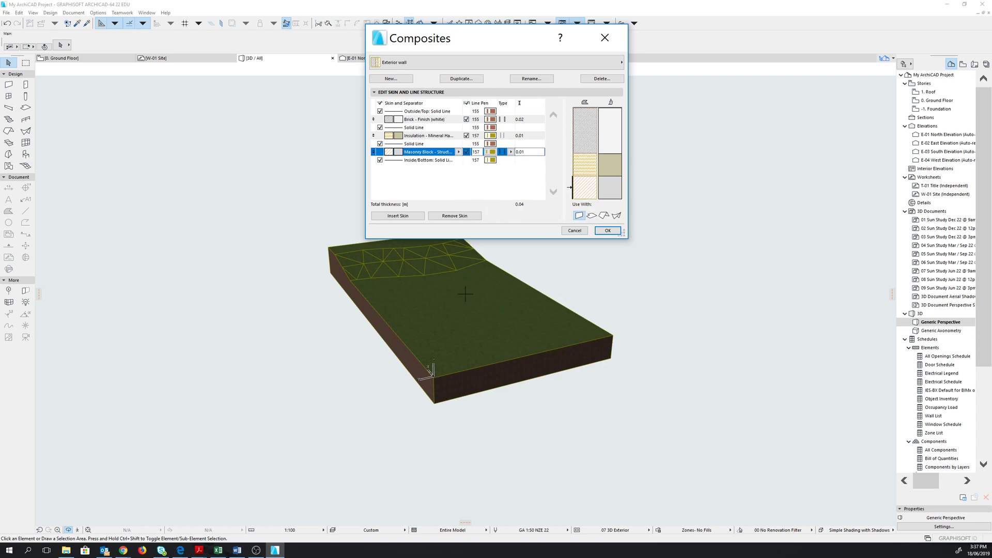
pyautogui.click(511, 152)
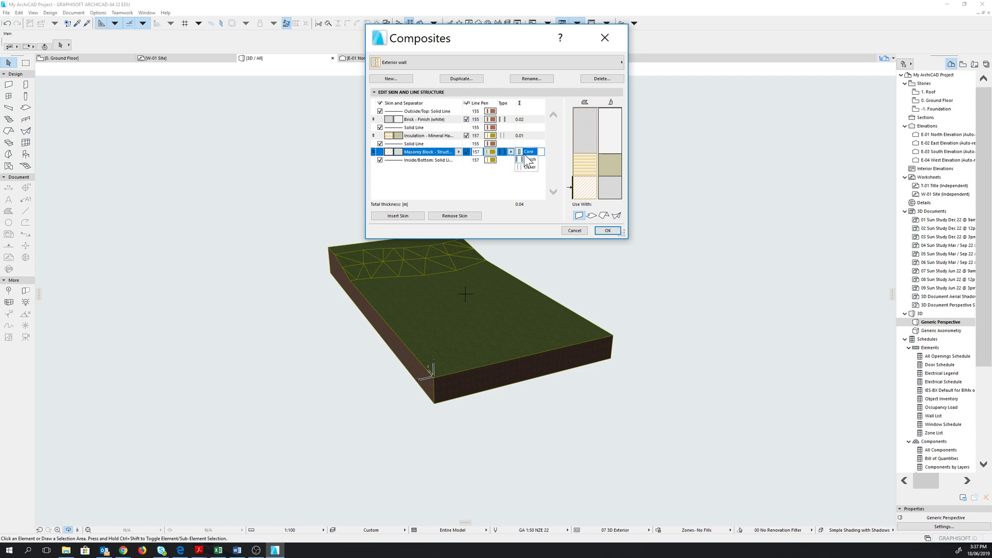
pyautogui.click(525, 160)
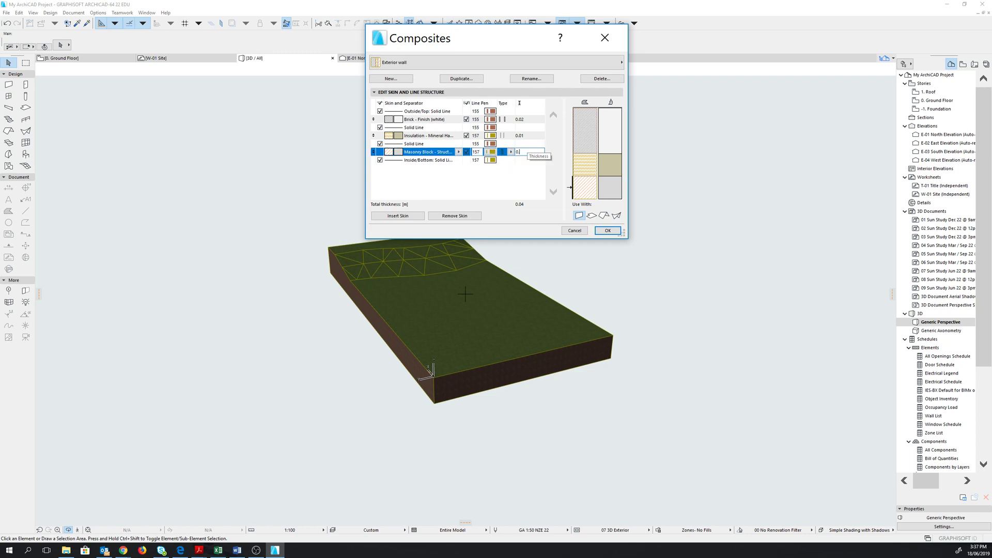
pyautogui.write('.25')
pyautogui.press('Tab')
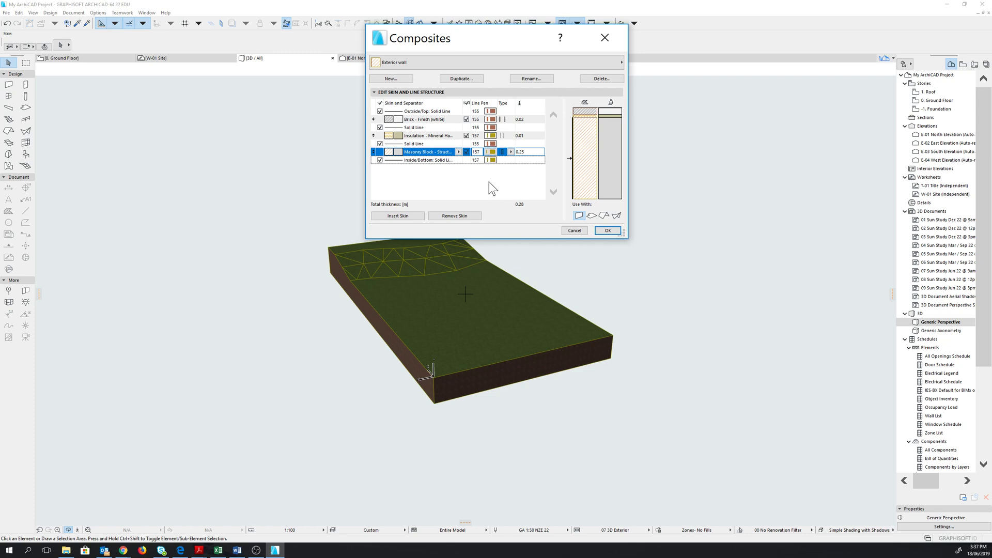
# Step: Insert a Plaster - Gypsum skin on the inside of the masonry block, 0.02 m thick with type Finish, and accept the composite
pyautogui.click(405, 216)
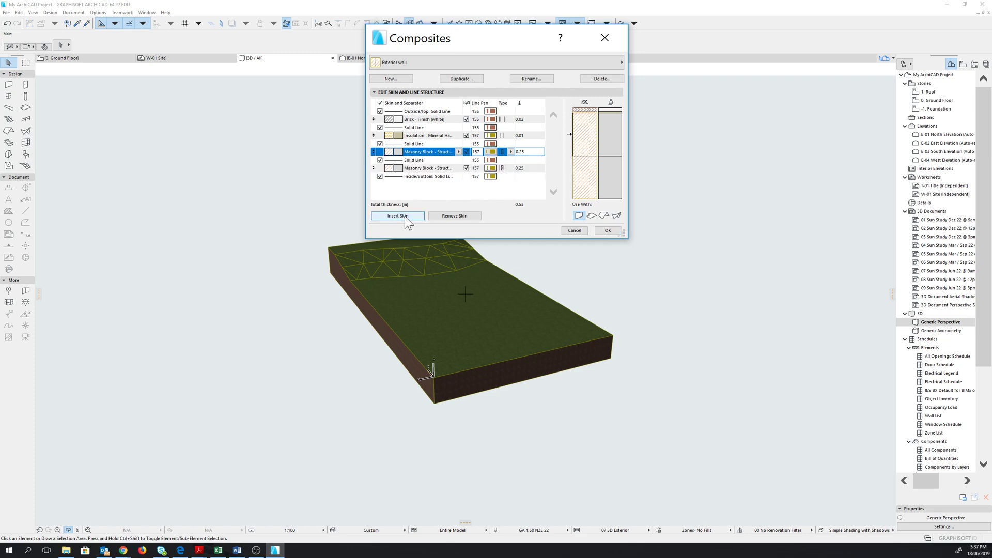
pyautogui.click(444, 169)
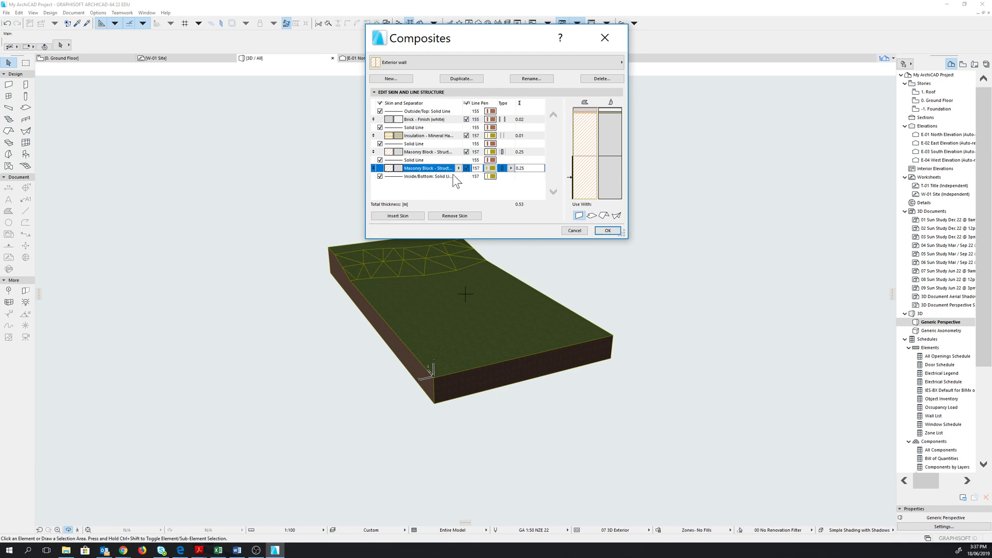
pyautogui.click(459, 168)
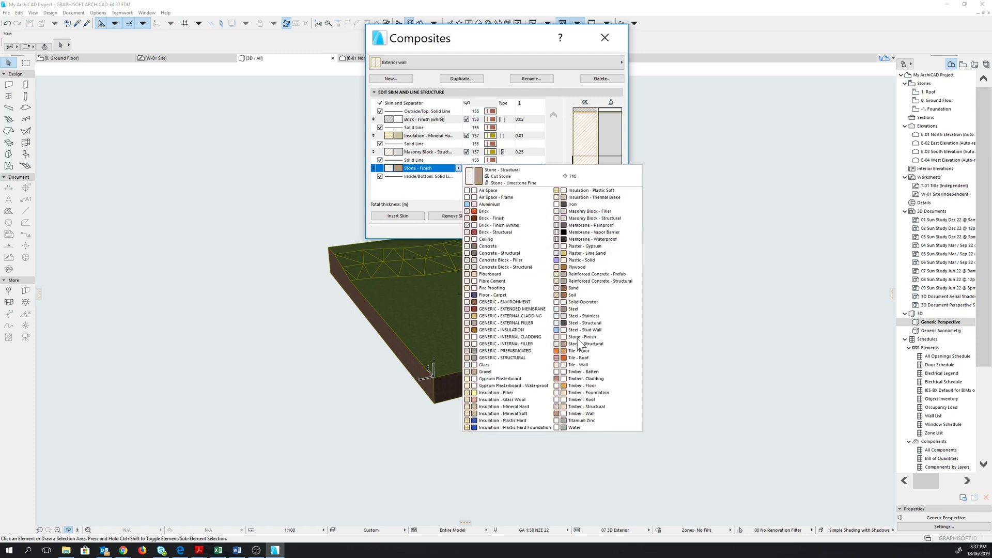
pyautogui.click(578, 247)
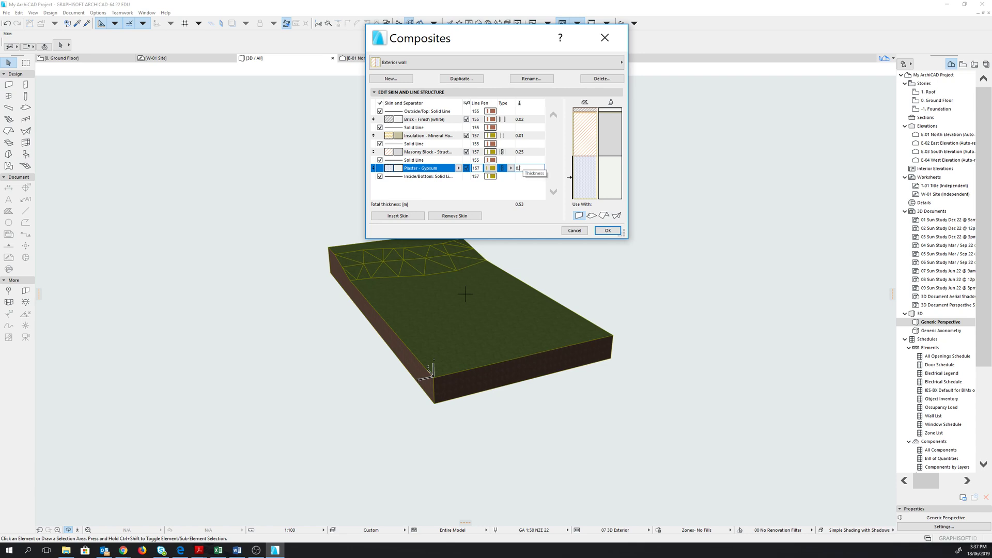
pyautogui.click(522, 166)
pyautogui.write('0.02')
pyautogui.click(511, 168)
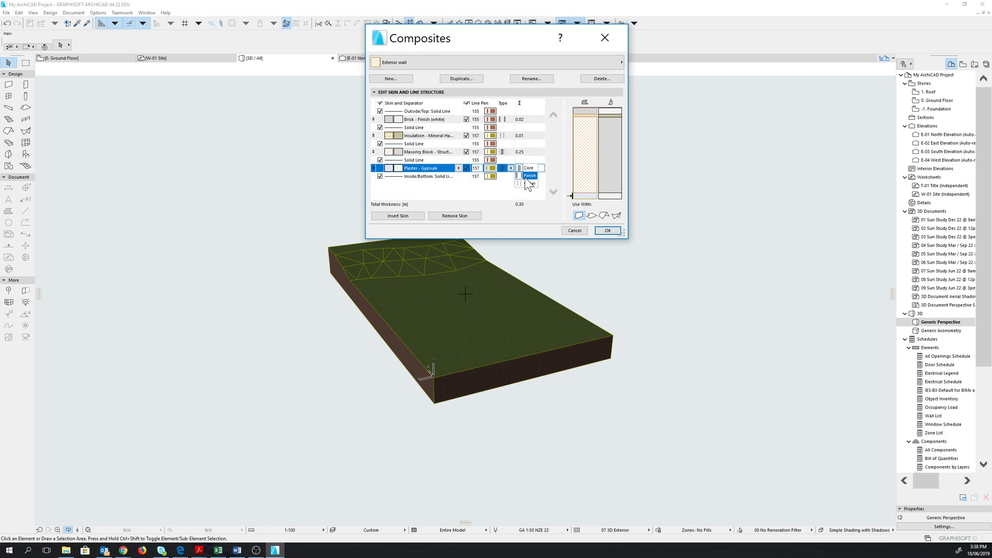
pyautogui.click(527, 176)
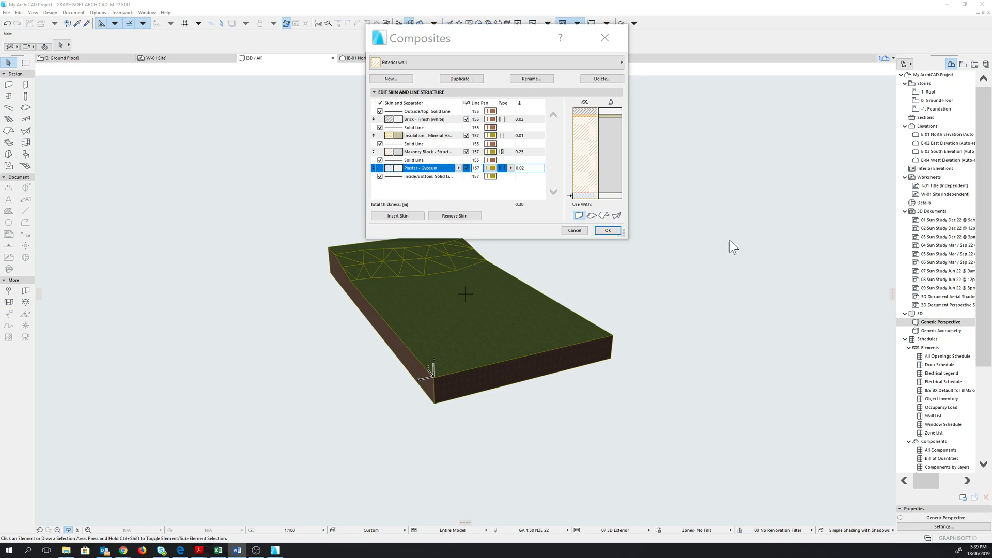
pyautogui.click(608, 230)
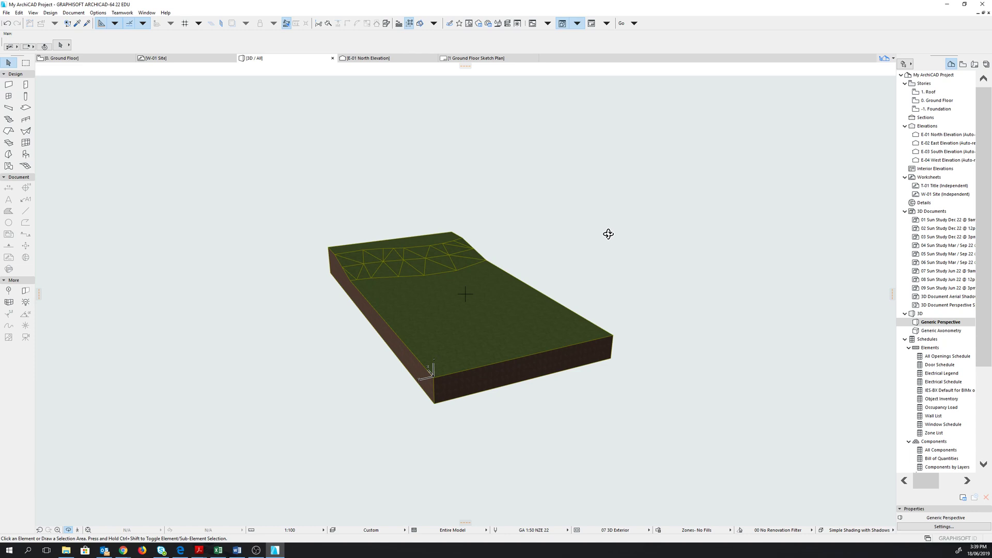
pyautogui.hotkey('alt', 'Tab')
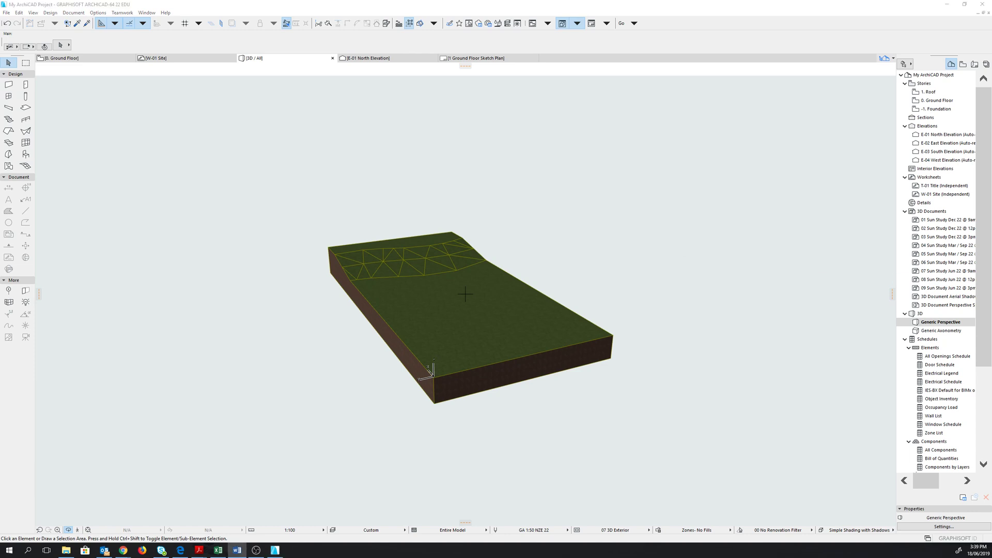